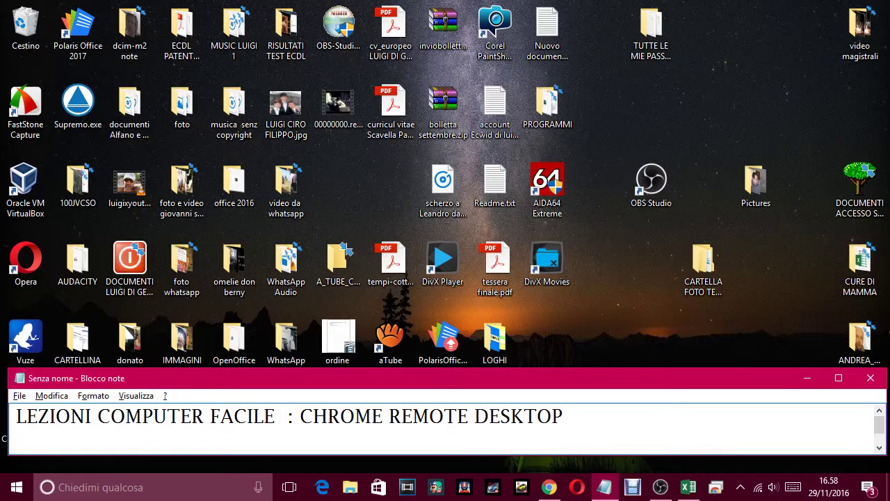
Below the title line, write "CIAO RAGAZZI, UNA OTTIMA APPLICAZIONE PER CONDIVIDERE IL TUO DESKTOP DI CASA"
{"action": "type", "text": "CIAO RAZ"}
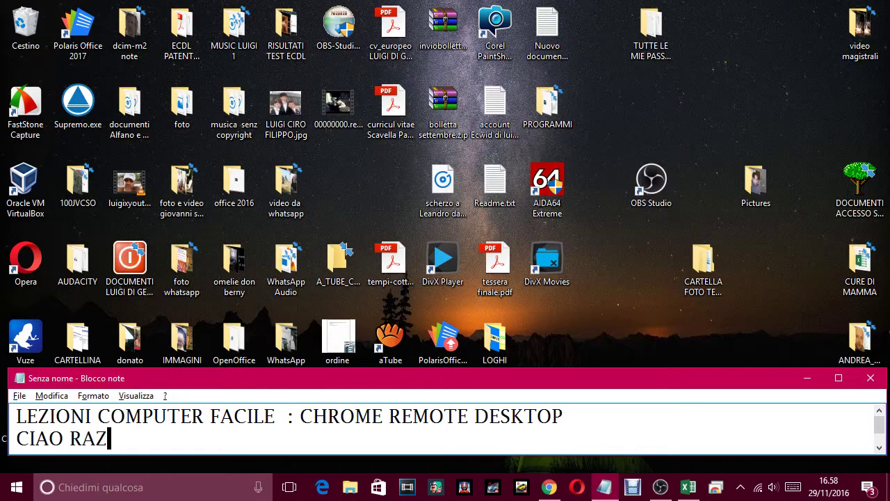
{"action": "key", "text": "BackSpace"}
{"action": "type", "text": "GAZZI, UN"}
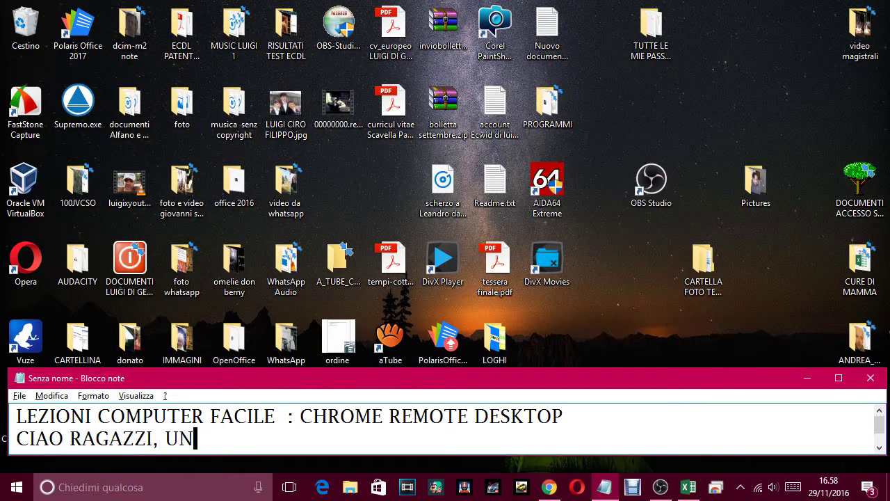
{"action": "type", "text": "A OTTIMA AP"}
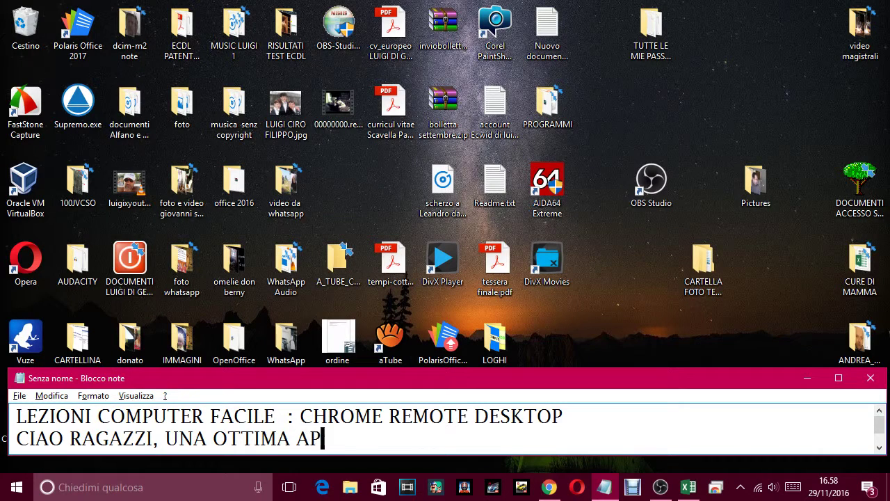
{"action": "type", "text": "PLICAZOIN"}
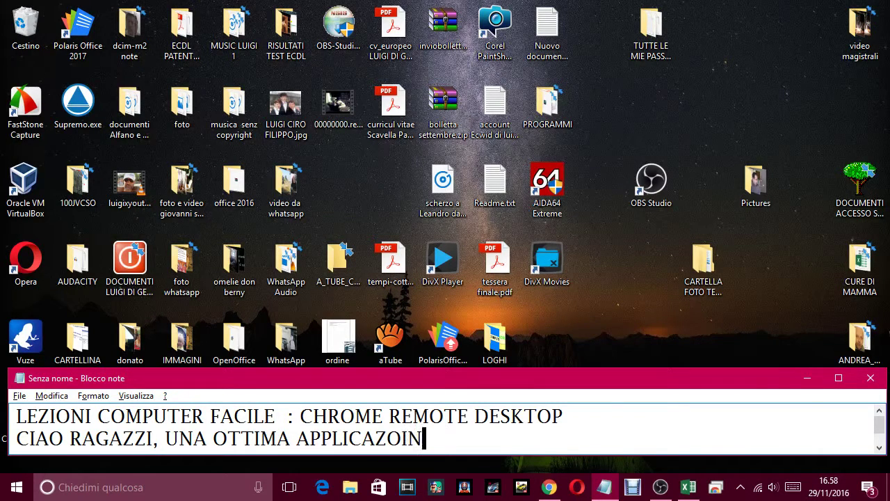
{"action": "key", "text": "BackSpace"}
{"action": "key", "text": "BackSpace"}
{"action": "key", "text": "BackSpace"}
{"action": "type", "text": "IONE PE"}
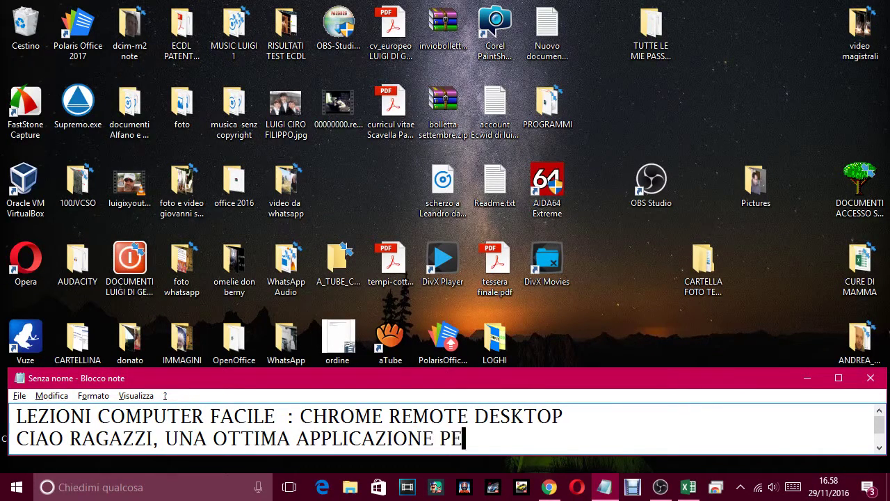
{"action": "type", "text": "R CONDIV"}
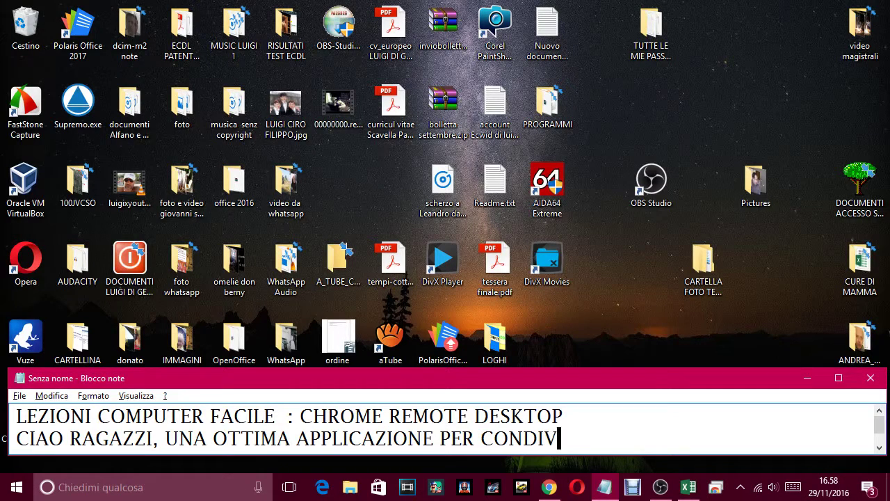
{"action": "type", "text": "IDERE IL TU"}
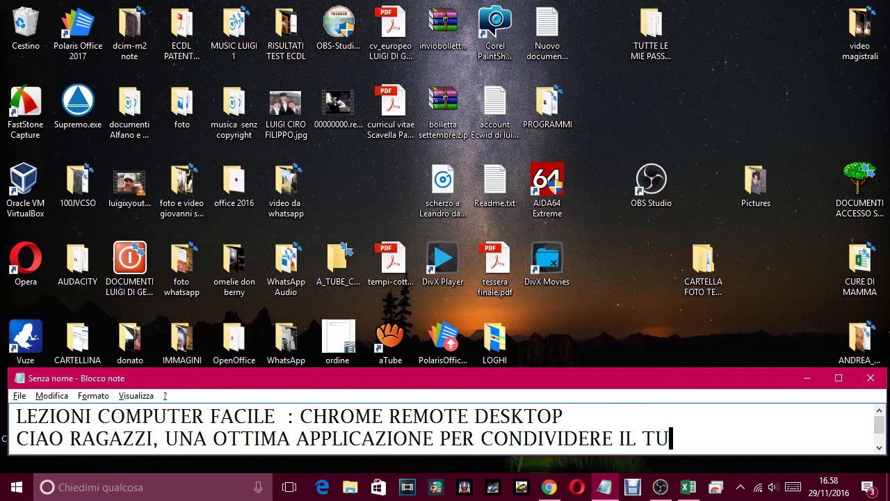
{"action": "type", "text": "O DESKTOP"}
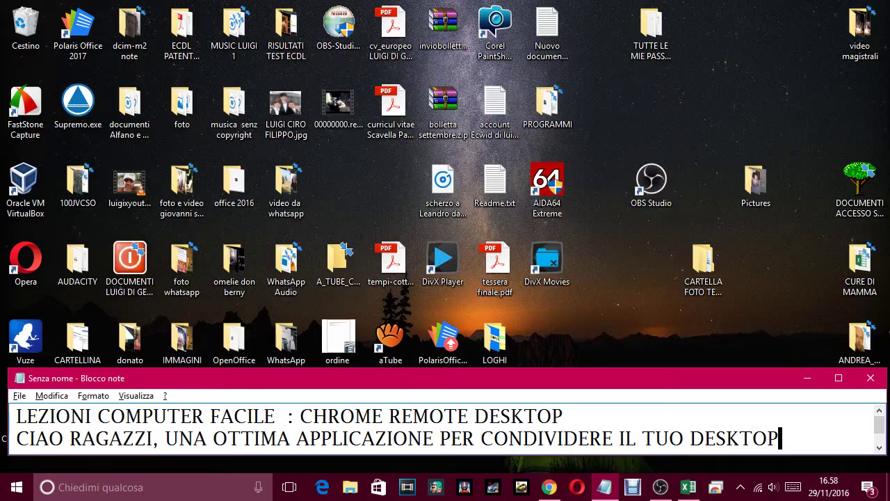
{"action": "type", "text": " DI CASA"}
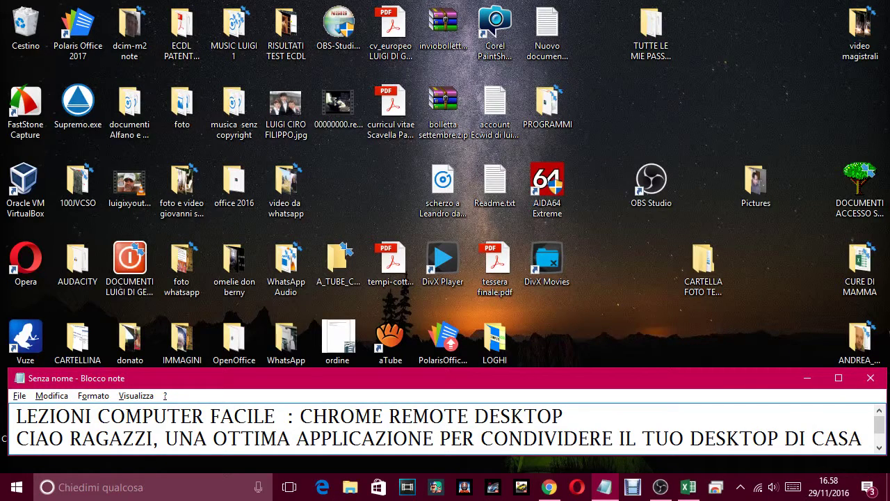
Continue the sentence with ", PER CONDIVIDERE AD ESEMPIO UN PORTATILE E UN FISSO O PIU PORTATILI"
{"action": "type", "text": ", CIP"}
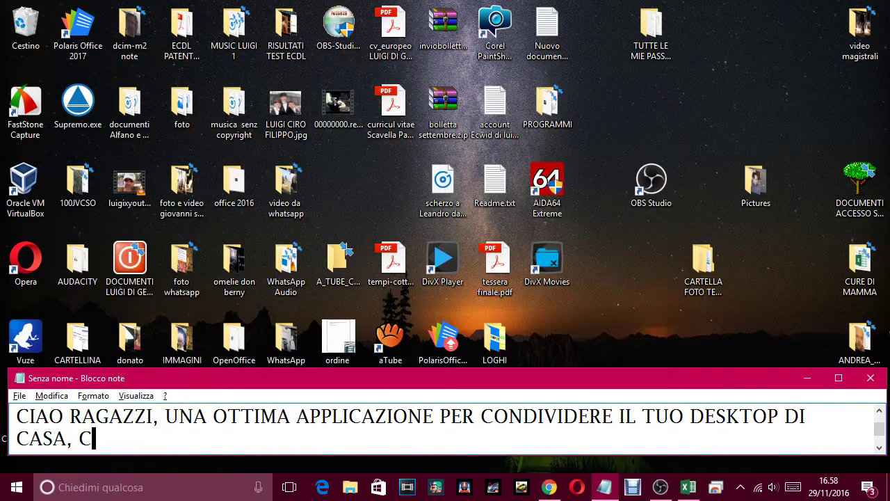
{"action": "key", "text": "BackSpace"}
{"action": "key", "text": "BackSpace"}
{"action": "key", "text": "BackSpace"}
{"action": "type", "text": "PER CONDI"}
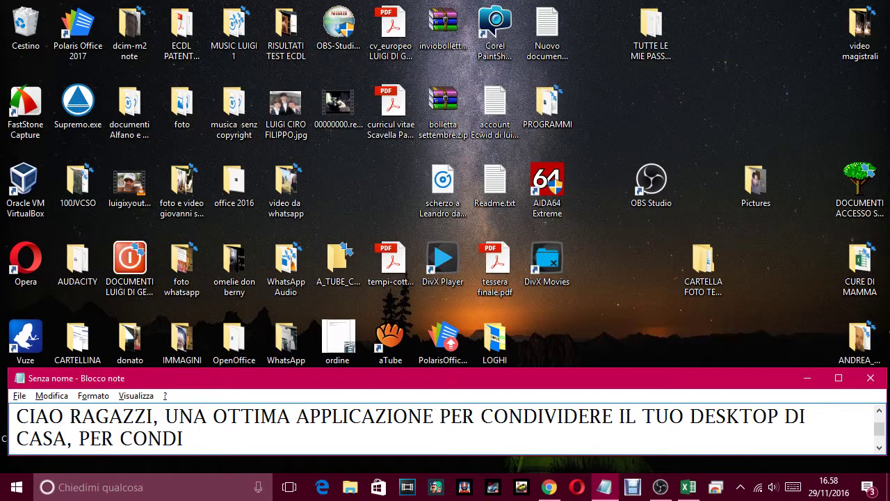
{"action": "type", "text": "VIDERE AD "}
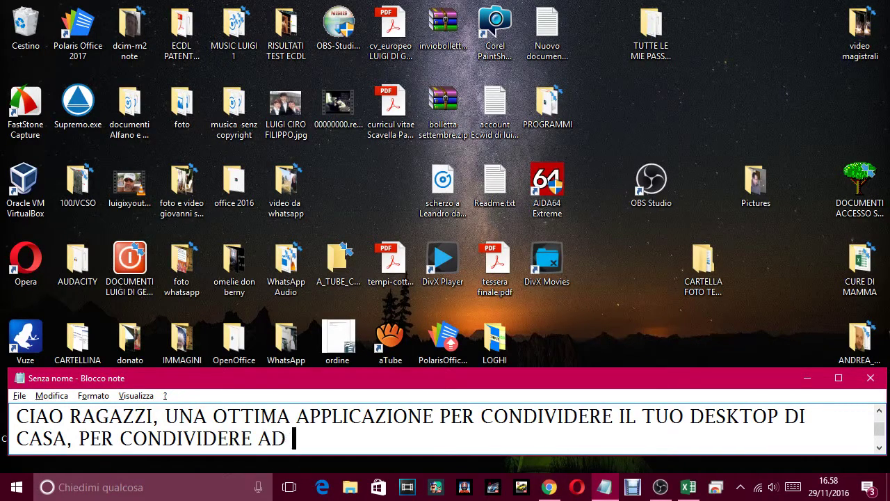
{"action": "type", "text": "ESEMPIO UN P"}
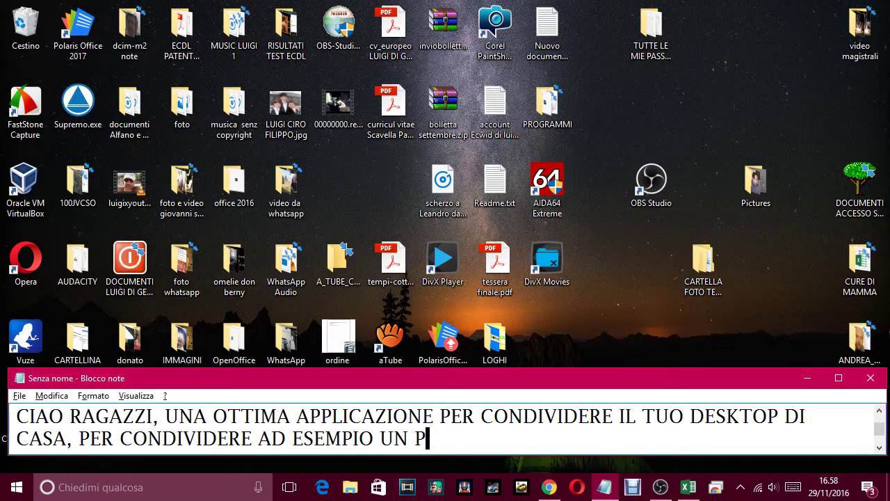
{"action": "type", "text": "ORTAT"}
{"action": "key", "text": "BackSpace"}
{"action": "key", "text": "BackSpace"}
{"action": "type", "text": "TAT"}
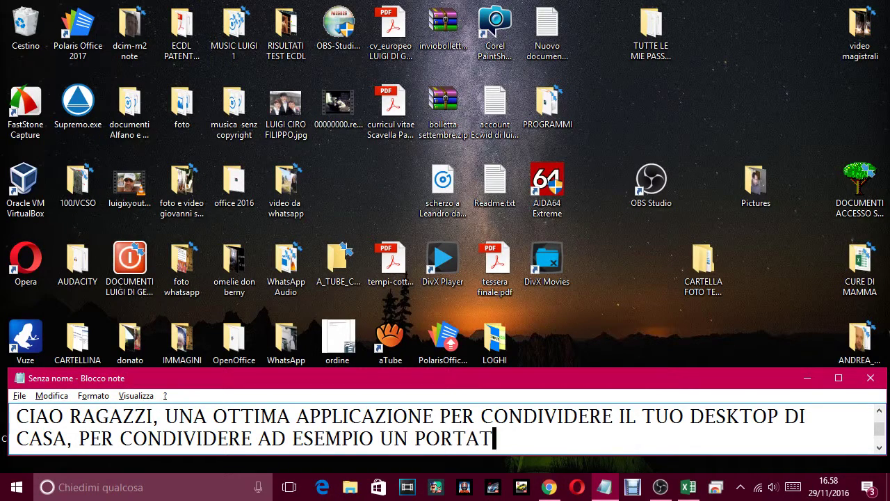
{"action": "type", "text": "ILE E UN FIS"}
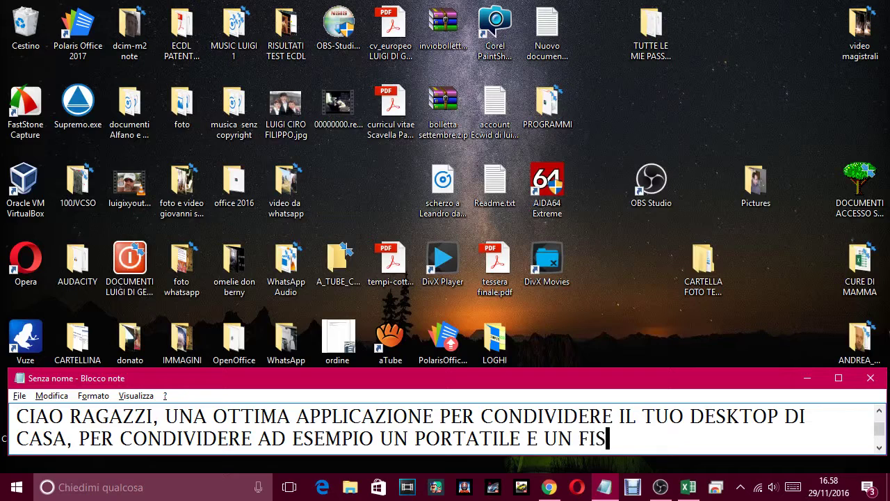
{"action": "type", "text": "SO O PI"}
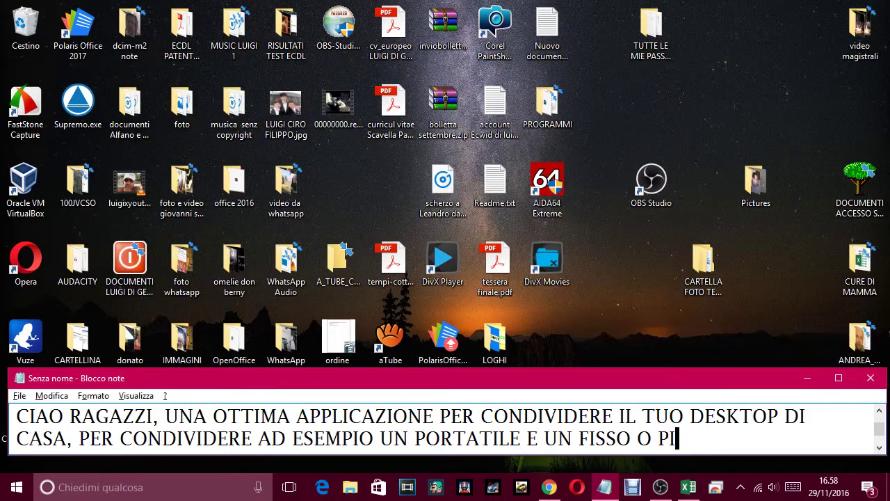
{"action": "type", "text": "U PORTATIL"}
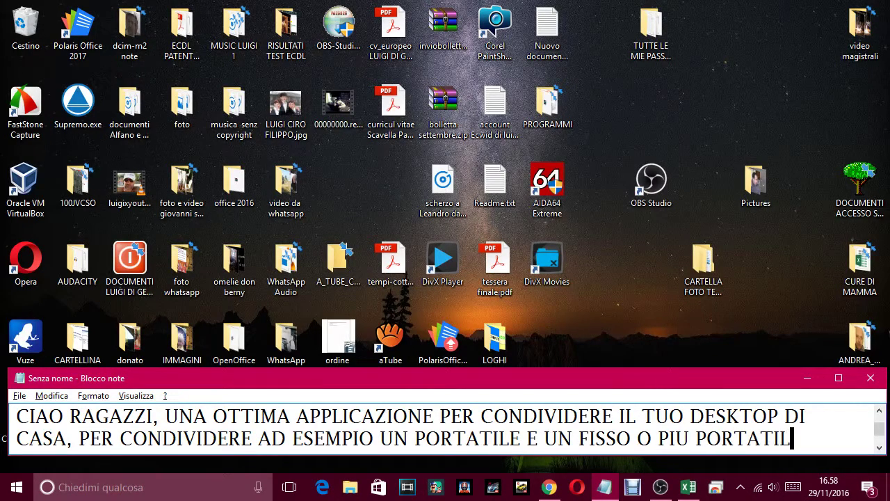
Finish the sentence with ", ED è ANCHE POSSIBILE CONDIVIDERE IL DESKTOP DEL PC CON IL TUO SMARTPHONE." and start a new line
{"action": "type", "text": "I, E D è ANC"}
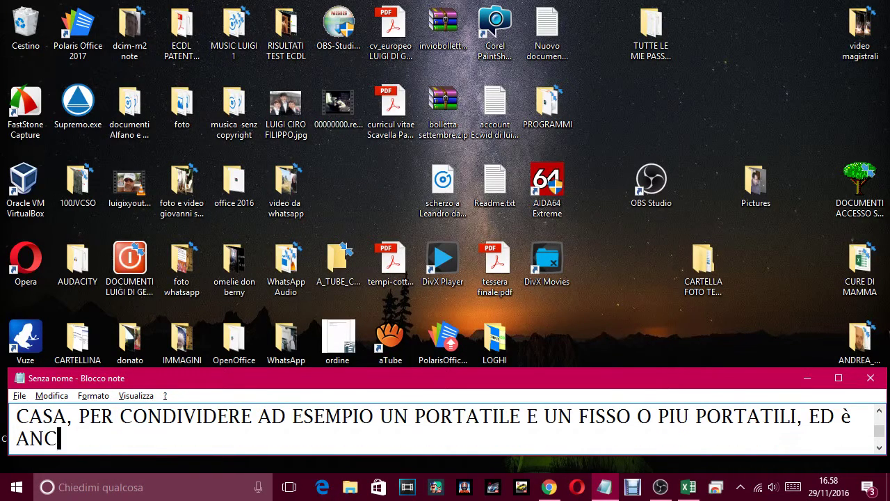
{"action": "type", "text": "HE POSSIBIL"}
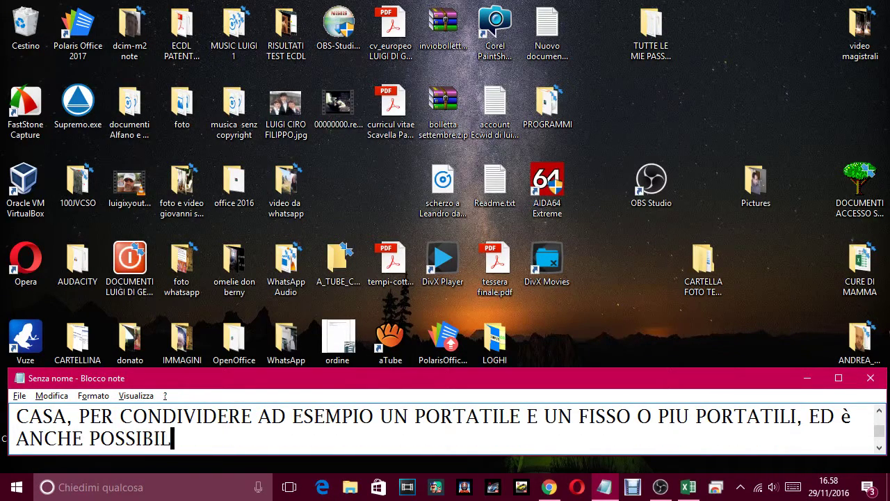
{"action": "type", "text": "E CONDIVIDERE "}
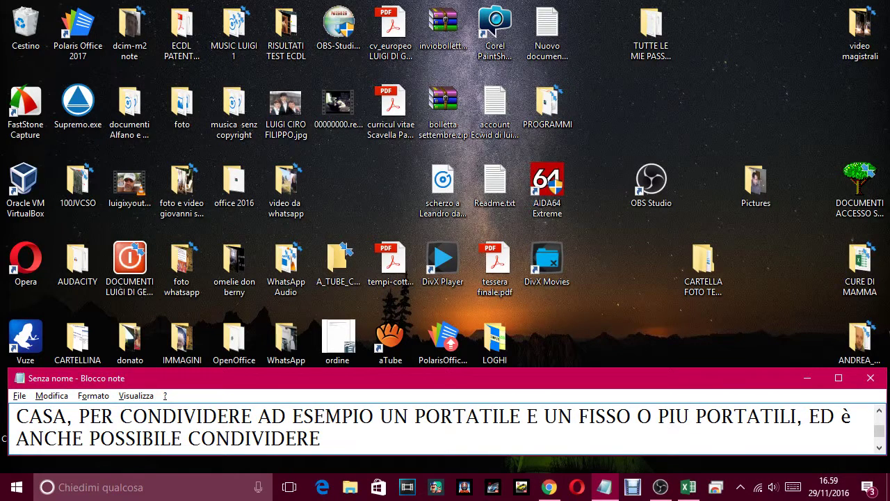
{"action": "type", "text": "IL"}
{"action": "type", "text": " DESKTO"}
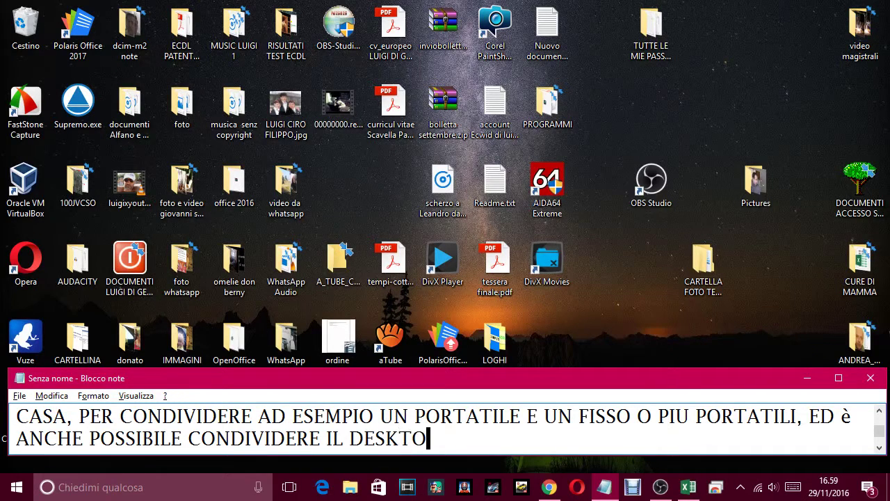
{"action": "type", "text": "P DEL PC OCN"}
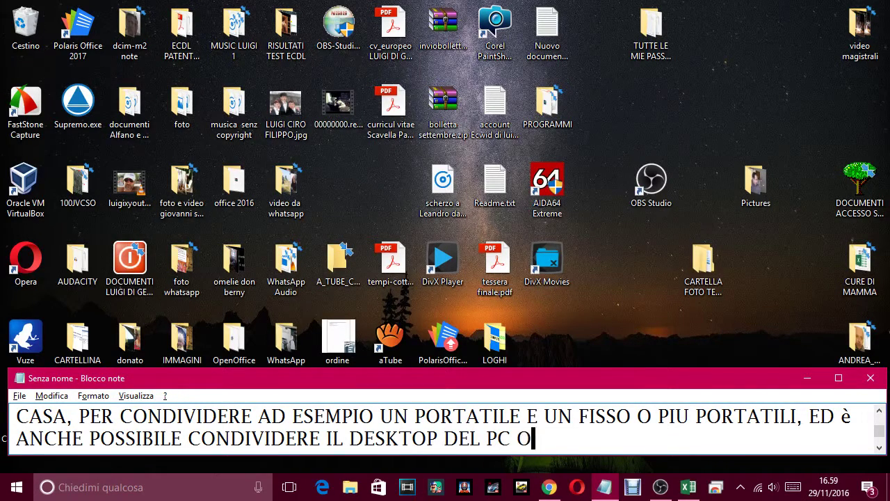
{"action": "key", "text": "BackSpace"}
{"action": "key", "text": "BackSpace"}
{"action": "key", "text": "BackSpace"}
{"action": "key", "text": "BackSpace"}
{"action": "type", "text": "CON IL TUO SMART"}
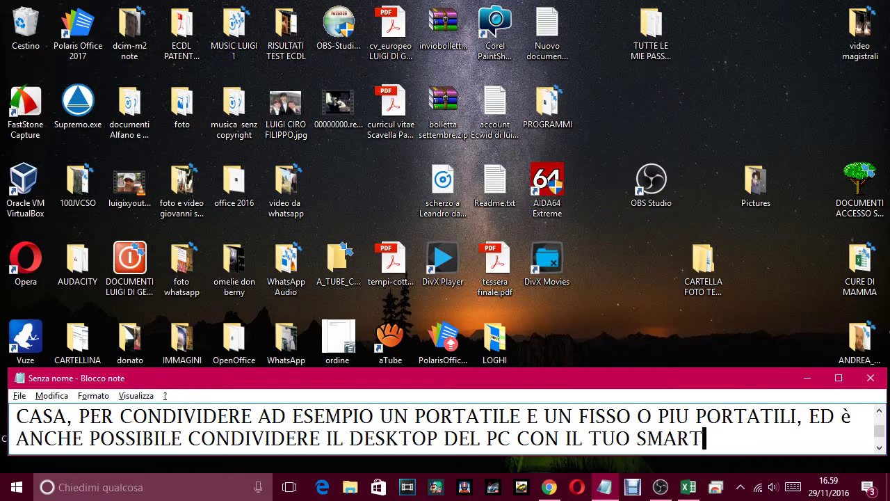
{"action": "type", "text": "PHONE."}
{"action": "key", "text": "Return"}
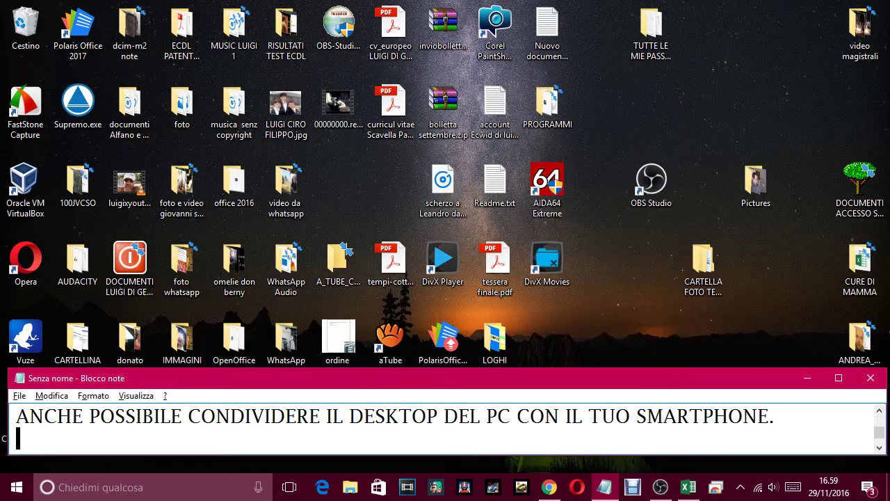
On the new line, write "ORA IO HO GIA CONNESSO IL MIO PC FISSO CON IL PORTATILE"
{"action": "type", "text": "ORA "}
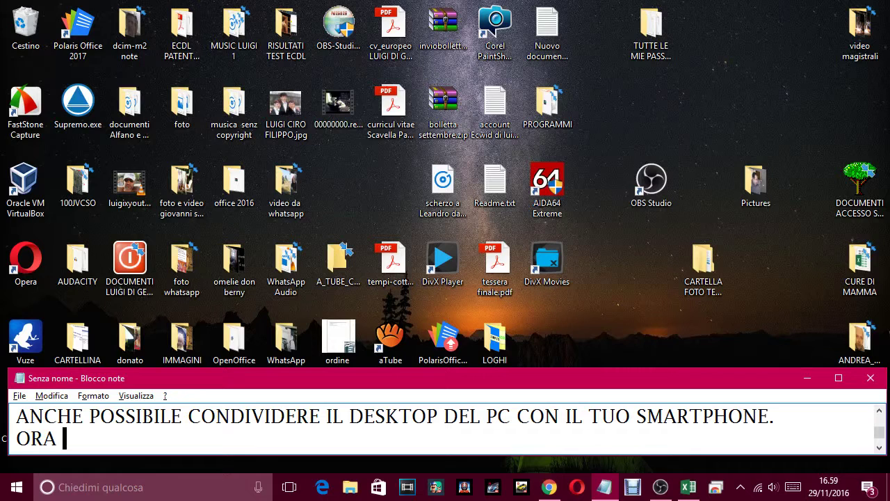
{"action": "type", "text": "TI FA"}
{"action": "key", "text": "BackSpace"}
{"action": "key", "text": "BackSpace"}
{"action": "key", "text": "BackSpace"}
{"action": "key", "text": "BackSpace"}
{"action": "type", "text": "IO HO "}
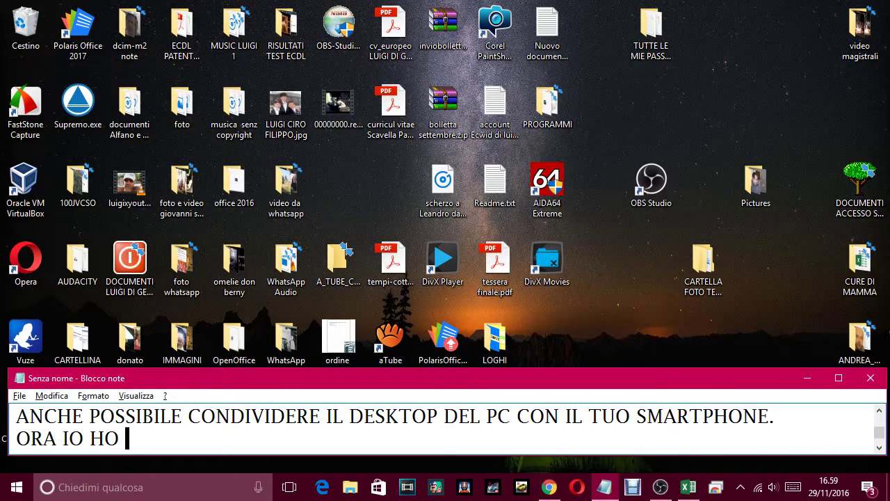
{"action": "type", "text": "GIA CONNESS"}
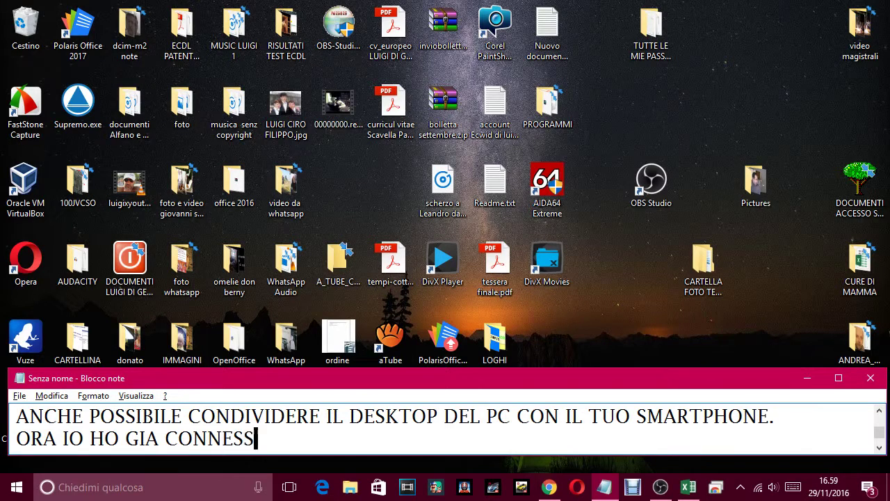
{"action": "type", "text": "O IL MIO PC F"}
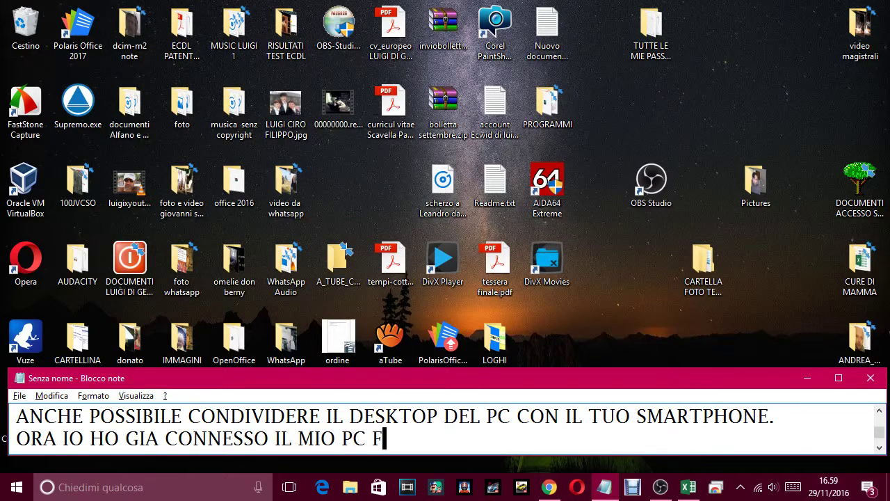
{"action": "type", "text": "ISSO CON IL "}
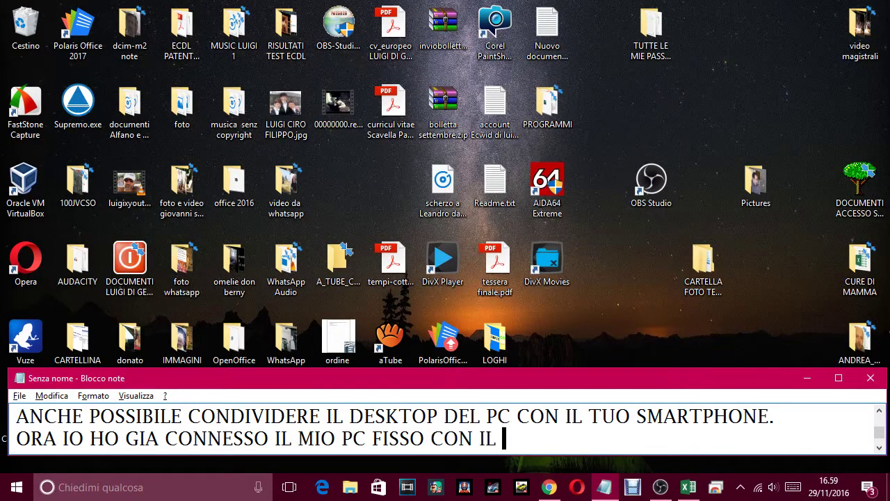
{"action": "type", "text": "PORTATILE"}
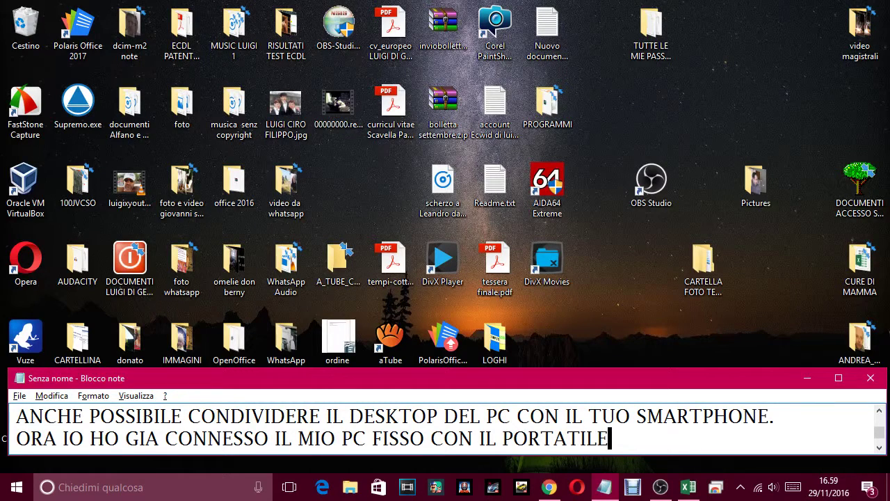
Complete the line with ", INFATTI, ORA TI FACCIO VEDERE SUBITO."
{"action": "type", "text": ", INFATTI, ORA "}
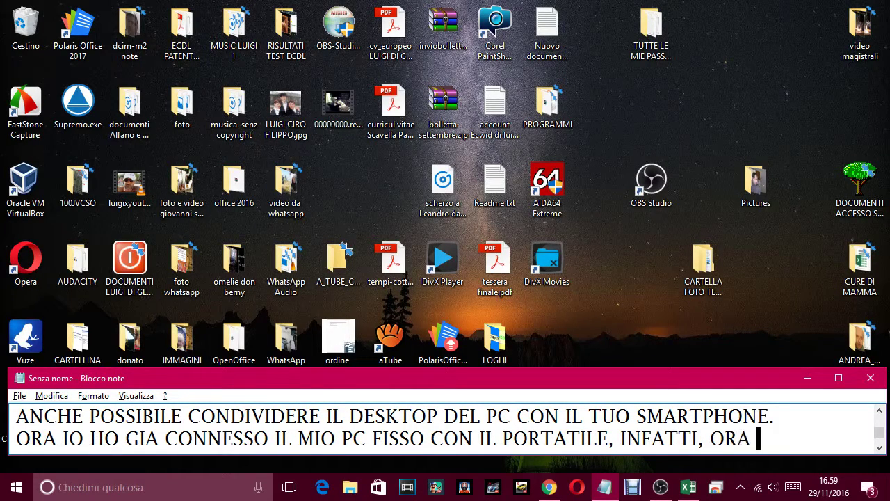
{"action": "type", "text": "TI FACCI"}
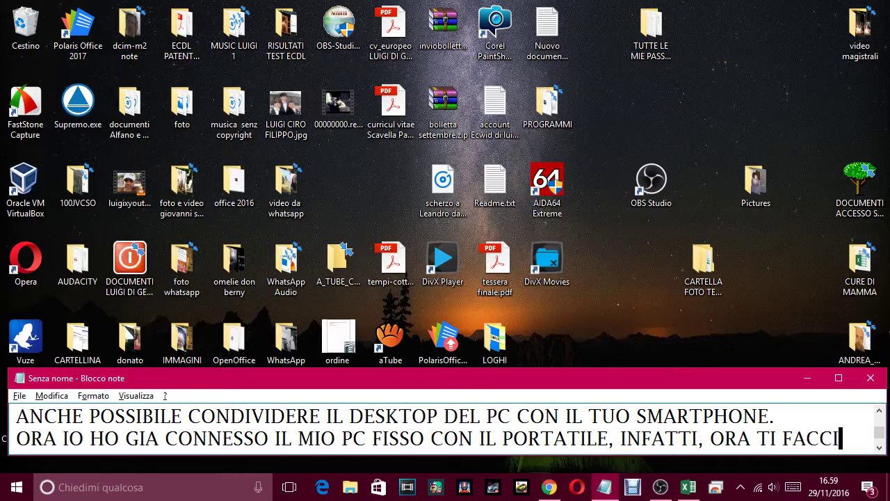
{"action": "type", "text": "O VEDERE"}
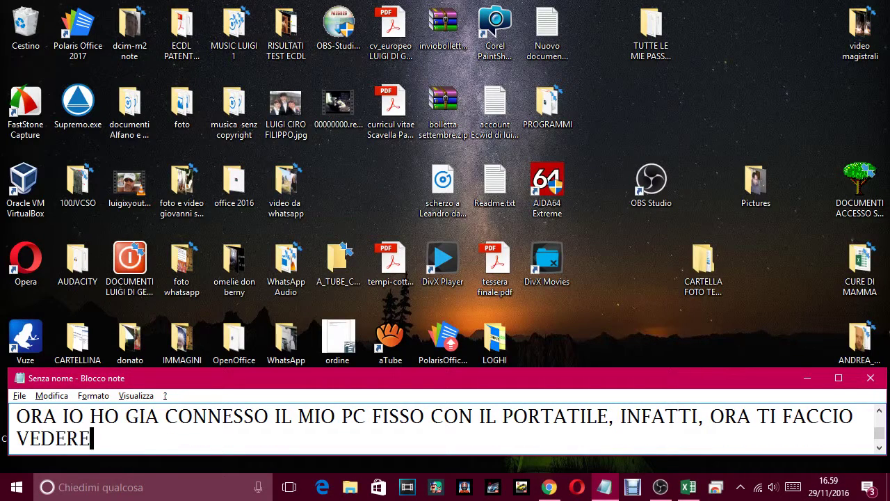
{"action": "type", "text": " SUBITO."}
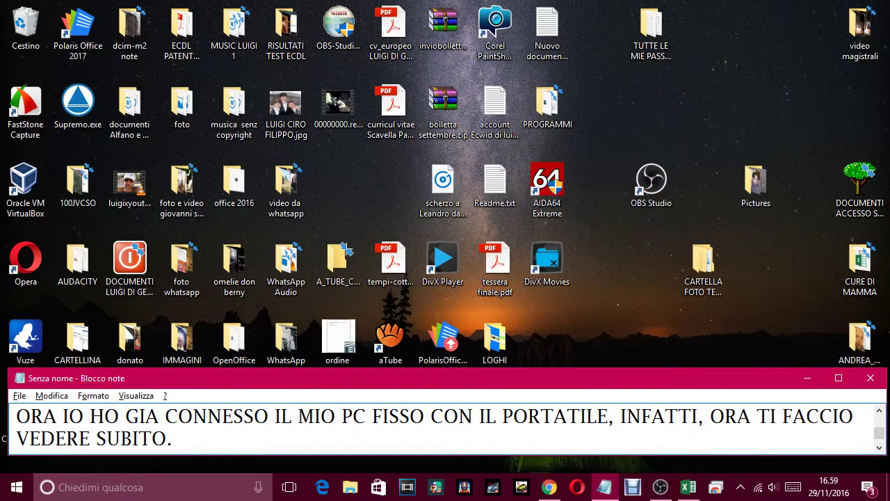
Search Windows for "CHROME REMOTE DESKTOP" and open the Chrome Remote Desktop desktop app
{"action": "left_click", "coordinate": [198, 487]}
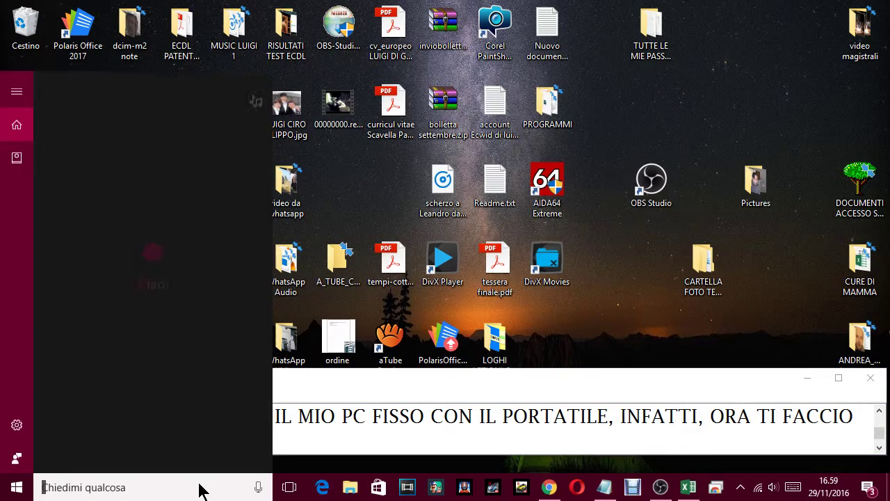
{"action": "type", "text": "CHROME DRE"}
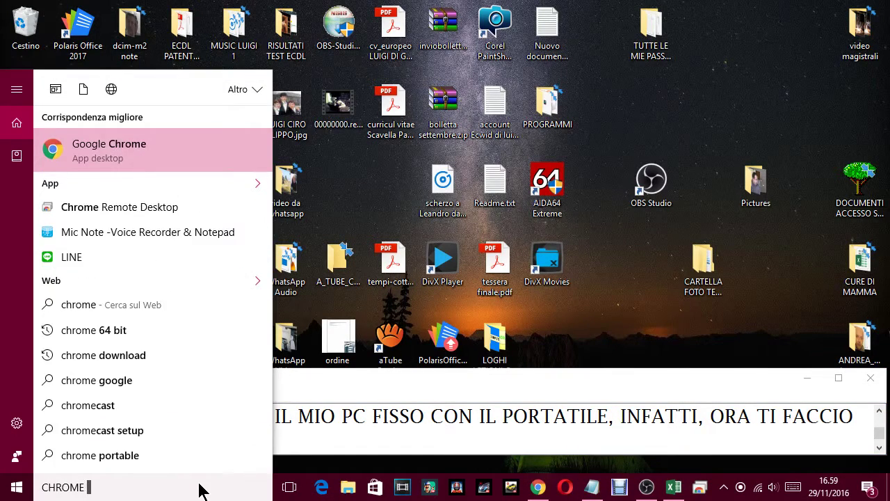
{"action": "key", "text": "BackSpace"}
{"action": "key", "text": "BackSpace"}
{"action": "key", "text": "BackSpace"}
{"action": "type", "text": "REMOTE "}
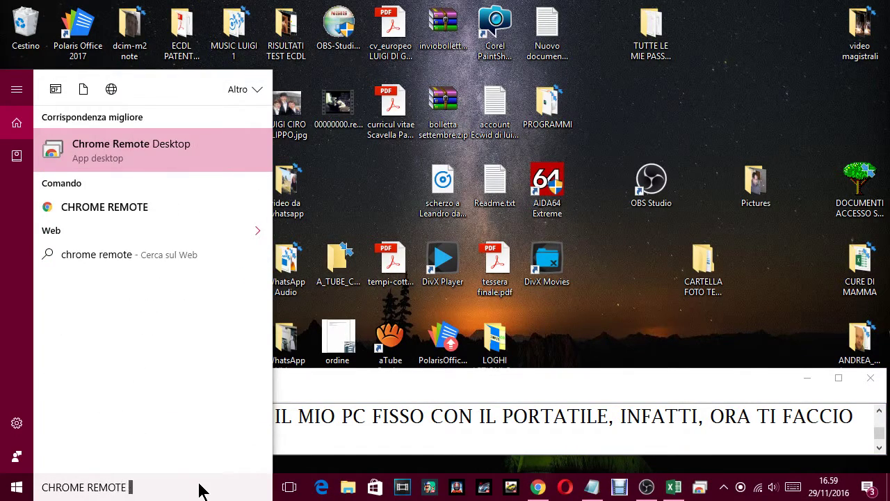
{"action": "type", "text": "DESK"}
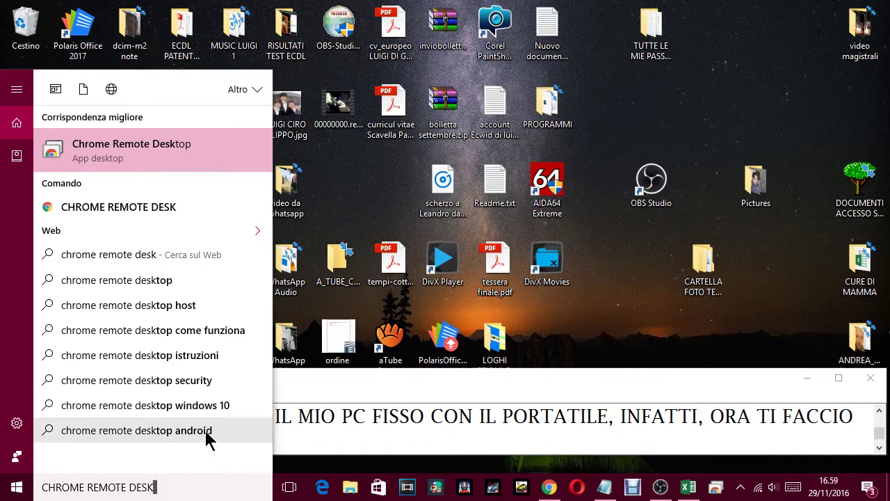
{"action": "type", "text": "TOP"}
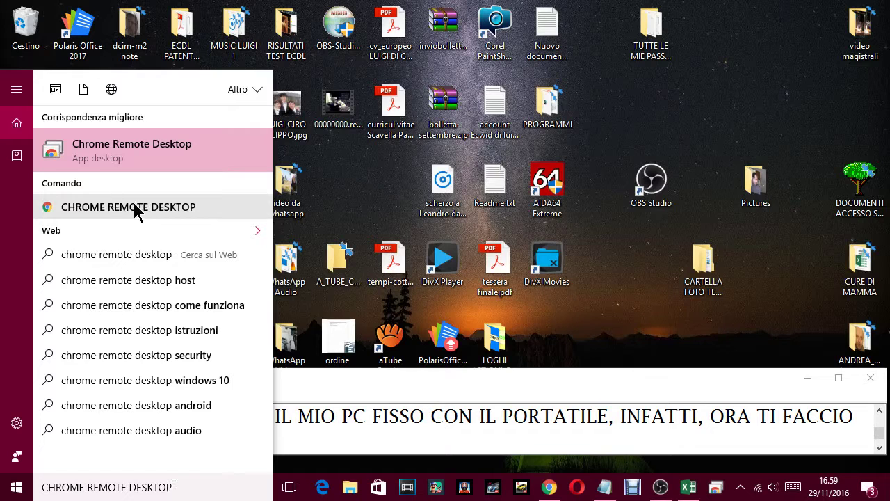
{"action": "left_click", "coordinate": [130, 159]}
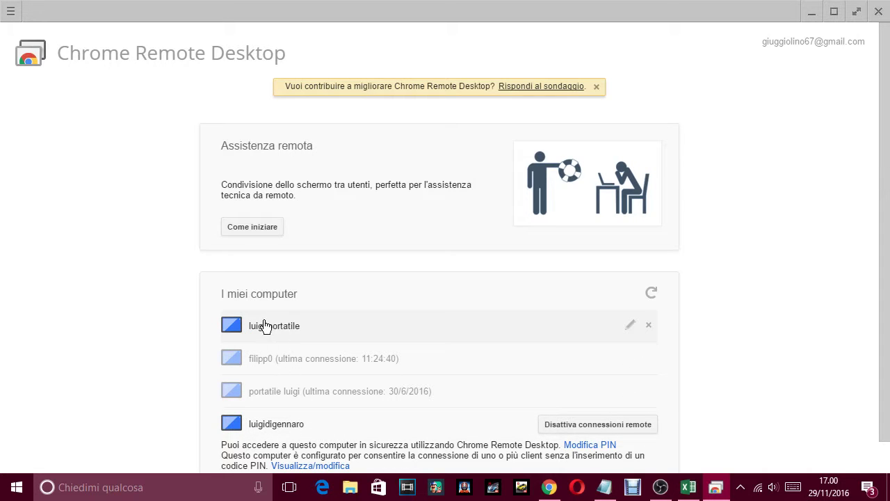
Switch back to the Notepad note and begin a new line with "COME PUOI VEDERE HO GIA CONNESSO"
{"action": "left_click", "coordinate": [604, 496]}
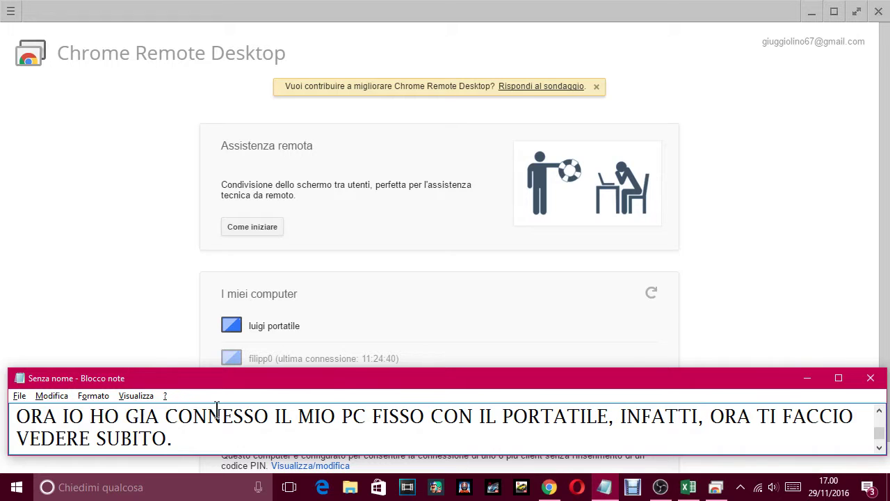
{"action": "key", "text": "Return"}
{"action": "type", "text": "CO"}
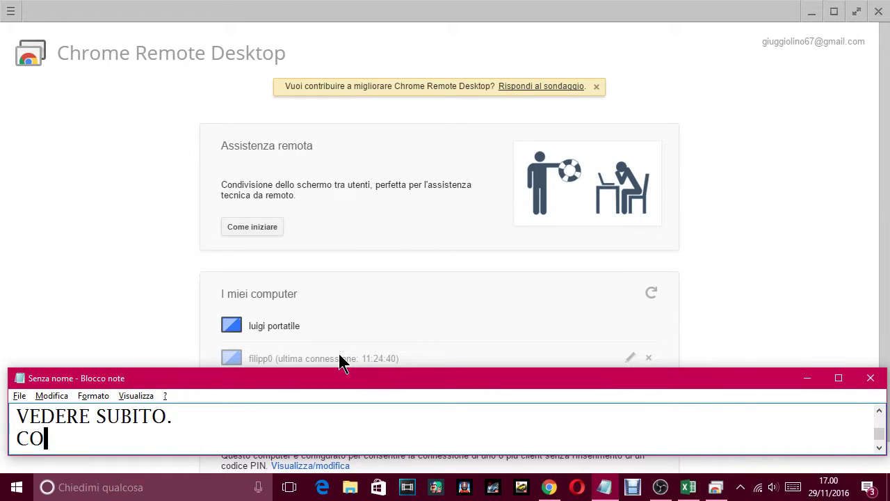
{"action": "type", "text": "ME PUOI VEDER"}
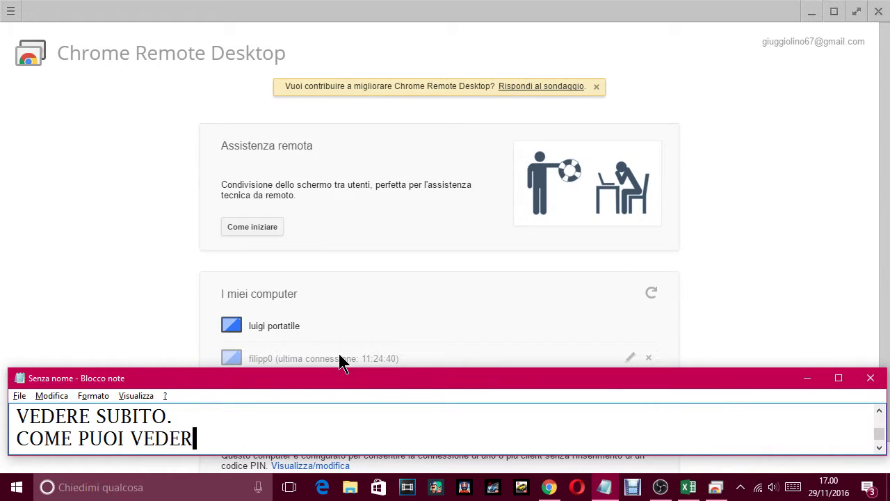
{"action": "type", "text": "E HO GIA CONNE"}
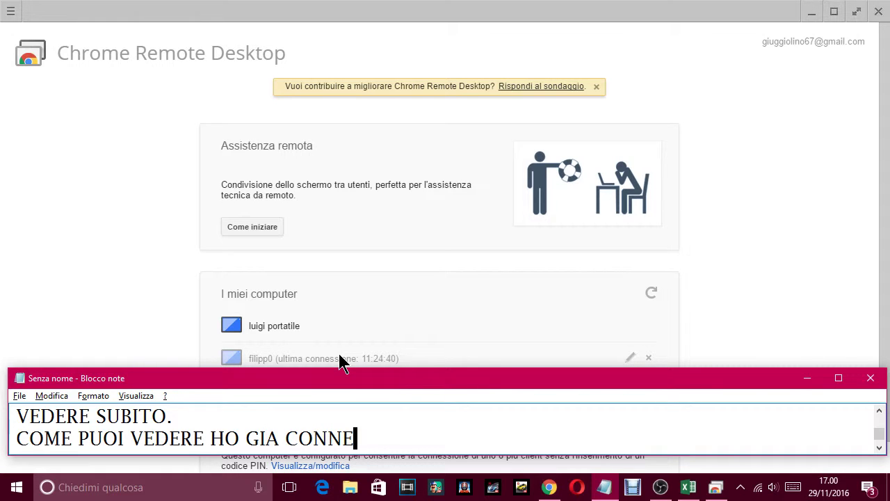
{"action": "type", "text": "SSO DU"}
{"action": "key", "text": "BackSpace"}
{"action": "key", "text": "BackSpace"}
Continue the line with "IL MIO FISSO CON IL NOTEBOOK"
{"action": "type", "text": "IL IO"}
{"action": "key", "text": "BackSpace"}
{"action": "key", "text": "BackSpace"}
{"action": "key", "text": "BackSpace"}
{"action": "type", "text": "M"}
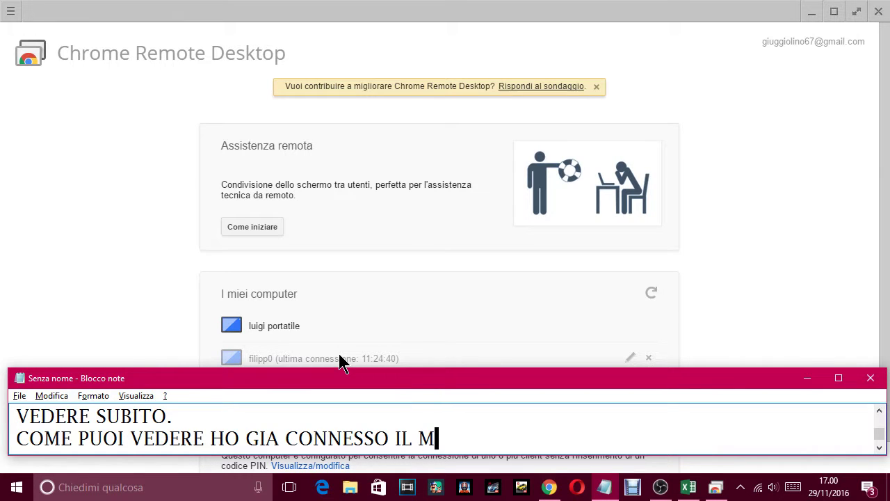
{"action": "type", "text": "IO FISSO CO"}
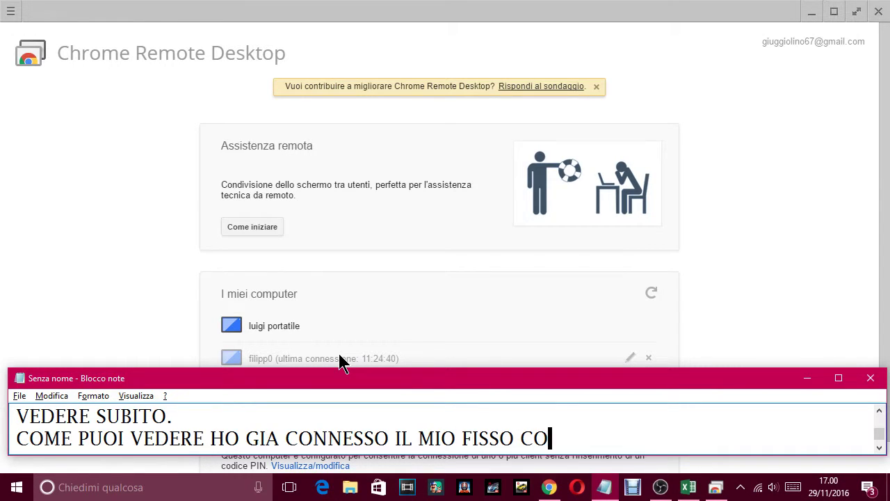
{"action": "type", "text": "N IL NOTEBOOK"}
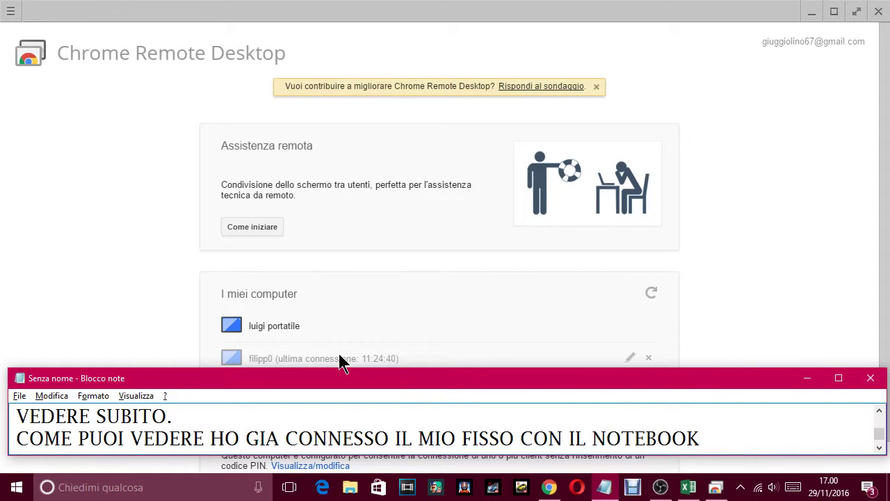
Extend the sentence with ", ORA NON MI RESTA CHE CLICCARE SU", the laptop's listed name and "E ...."
{"action": "type", "text": ", ORA NON MI "}
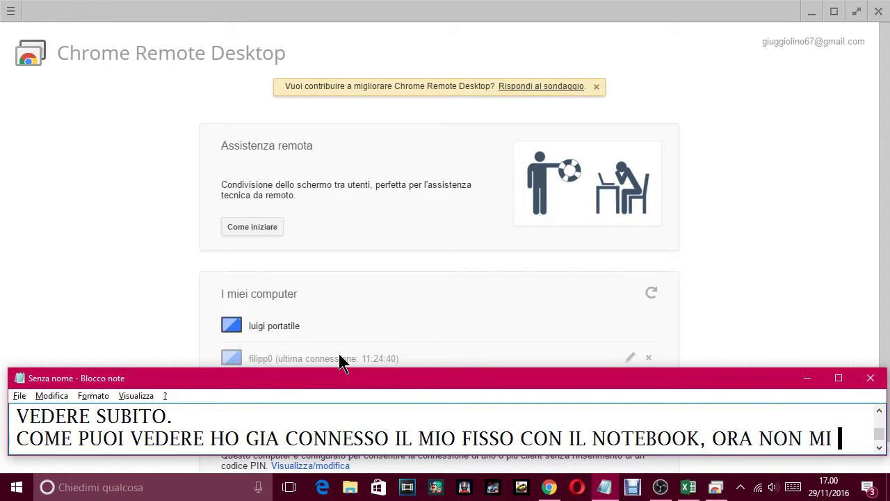
{"action": "type", "text": "RESTA CHE "}
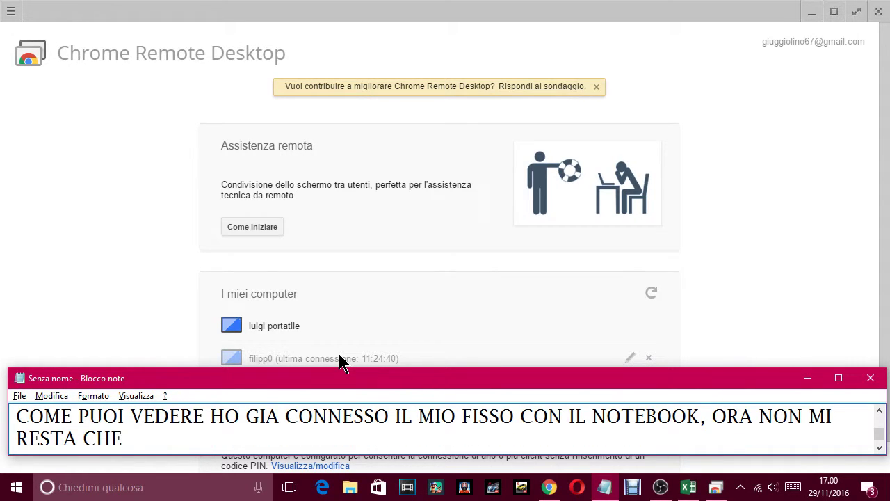
{"action": "type", "text": "CLICCARE"}
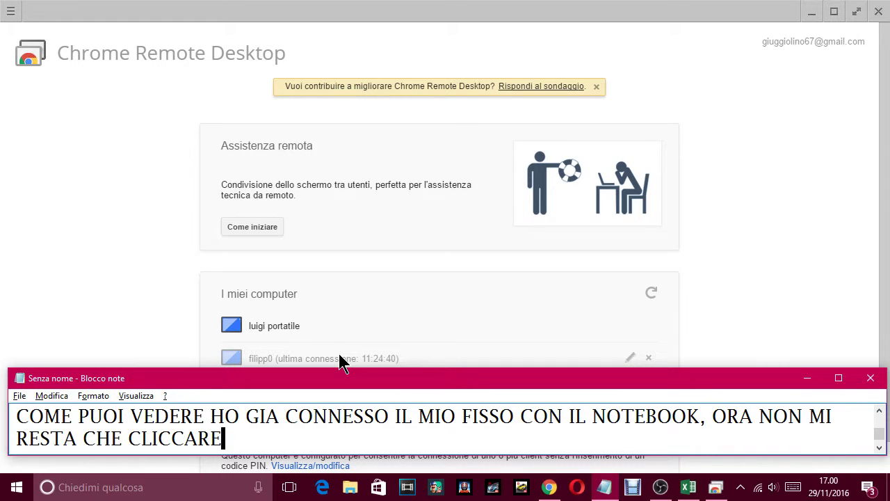
{"action": "type", "text": " SU LUIGI PORTATILE "}
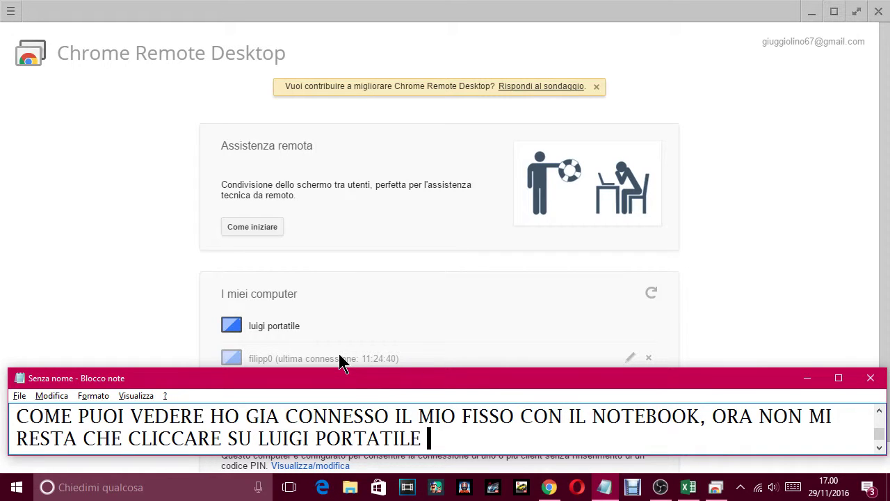
{"action": "type", "text": "E ...."}
Connect to the first laptop listed under "I miei computer" in Chrome Remote Desktop, entering its PIN
{"action": "left_click", "coordinate": [301, 328]}
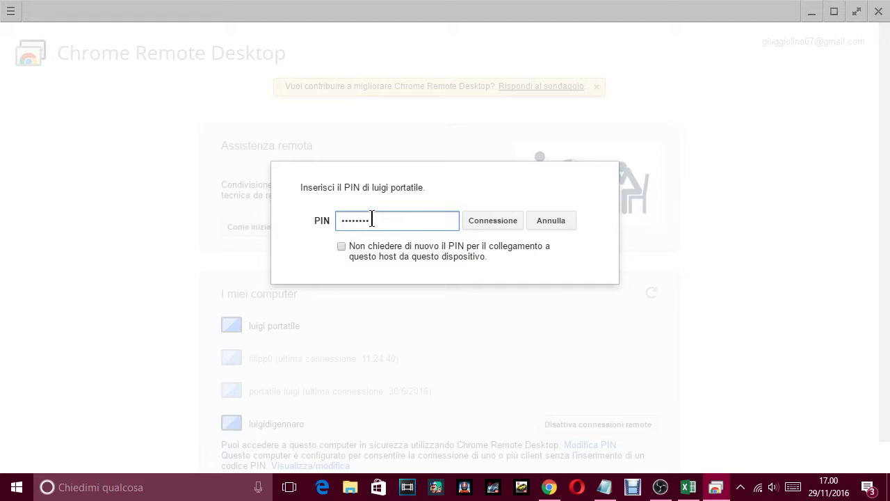
{"action": "key", "text": "Return"}
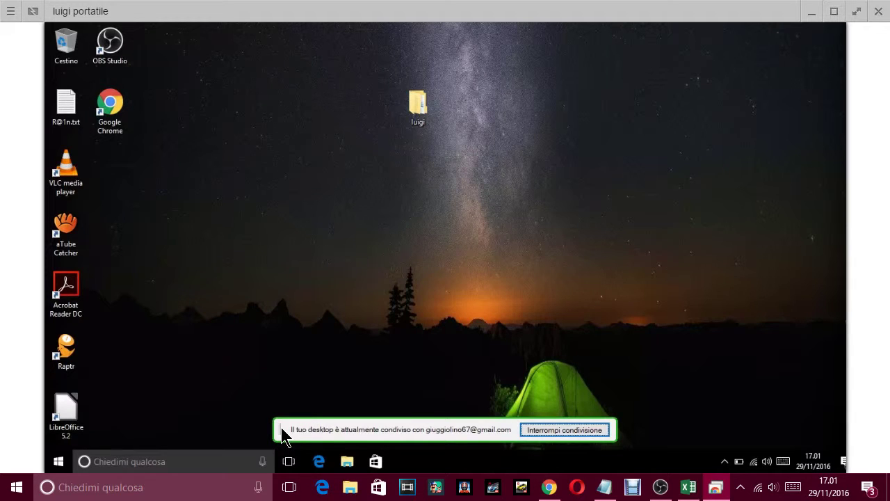
Return from the remote session to the Notepad note and add "COME VEDI MI SONO CONNESSO AL MIO PORTATILE"
{"action": "left_click", "coordinate": [714, 487]}
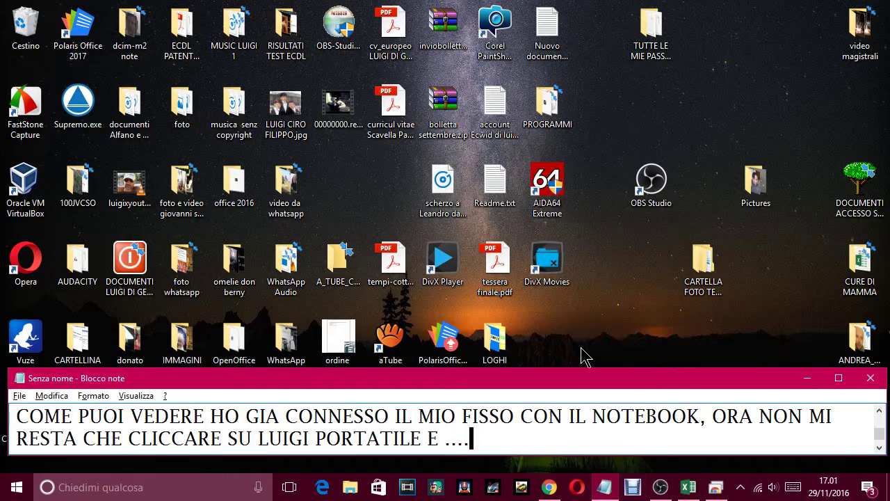
{"action": "type", "text": "COME VEDI "}
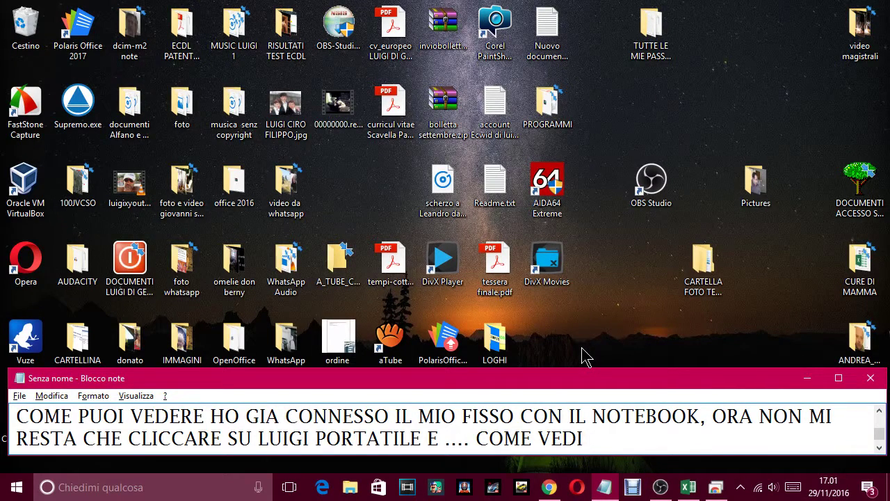
{"action": "type", "text": "MI SONO C"}
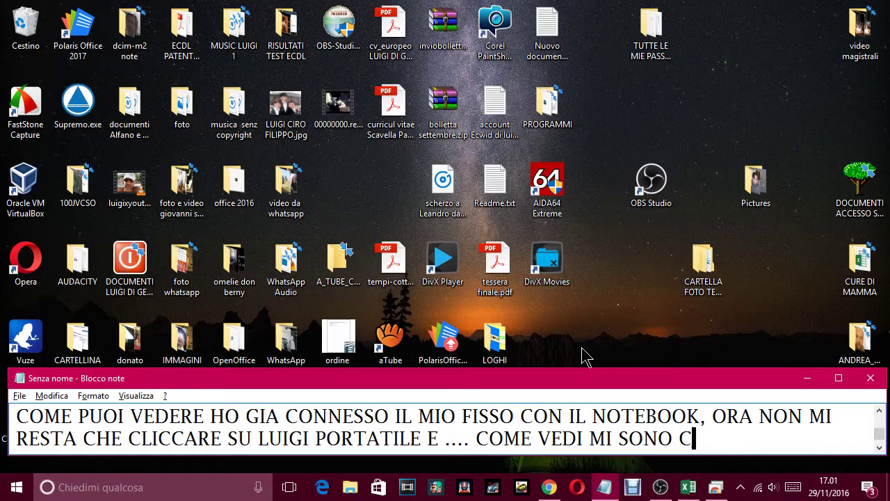
{"action": "type", "text": "ONNES"}
{"action": "type", "text": "MI"}
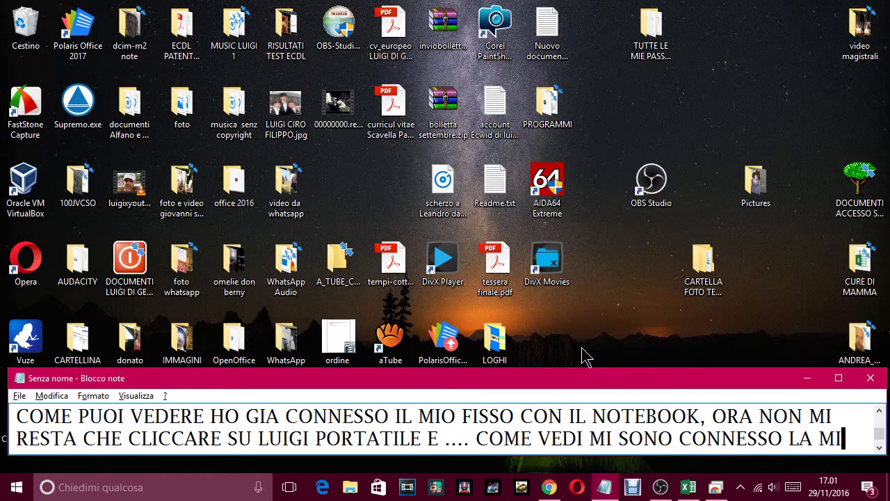
{"action": "key", "text": "BackSpace"}
{"action": "key", "text": "BackSpace"}
{"action": "key", "text": "BackSpace"}
{"action": "type", "text": "AL MIO"}
{"action": "type", "text": " PORTATILE"}
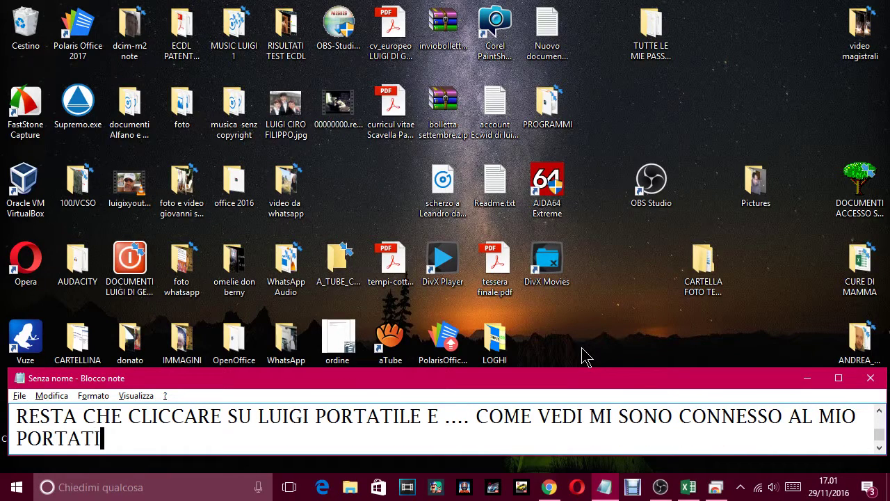
Continue the note with ", E DAL FISSO POSSO FARE DI TUTTO, COME E FOSSI PROPRIO ALLA TASTIERA DEL PORTATILE"
{"action": "type", "text": ", E DAL"}
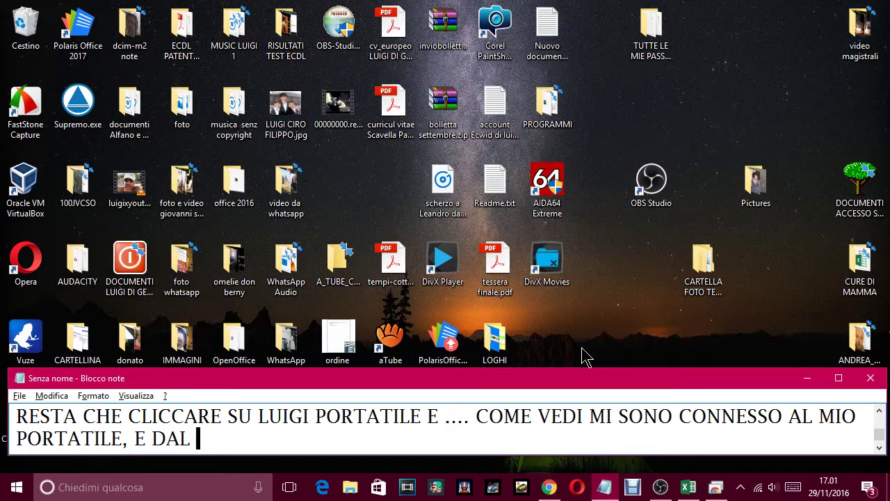
{"action": "type", "text": " FISSO POS"}
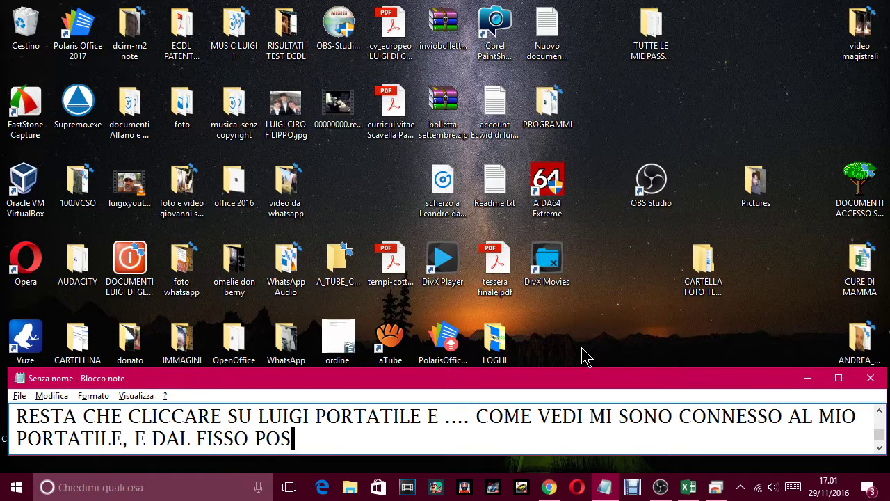
{"action": "type", "text": "SO FARE DI TUT"}
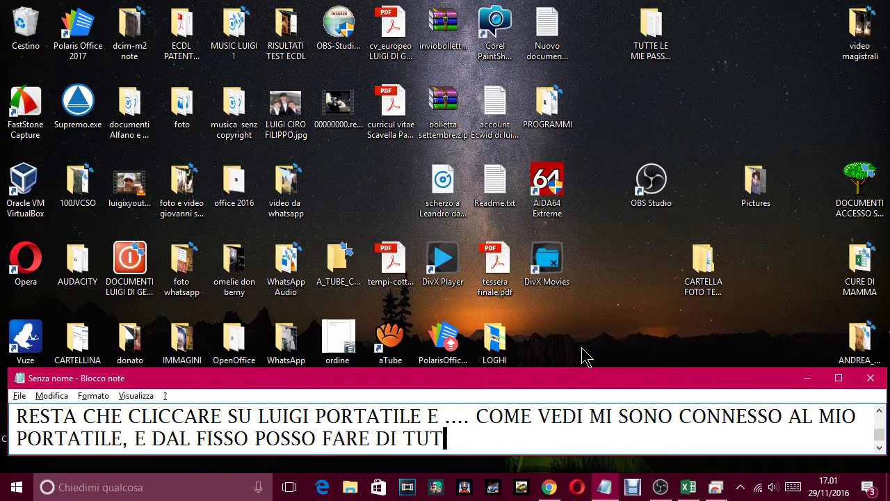
{"action": "type", "text": "TO, COME E FO"}
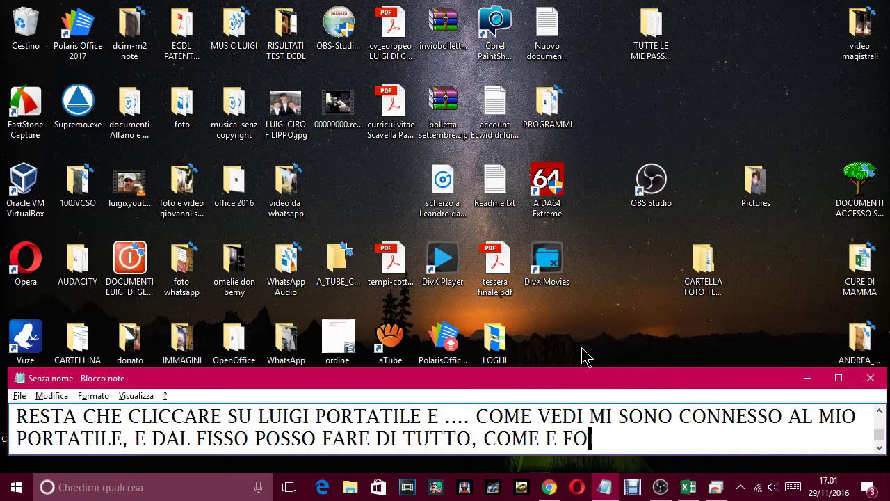
{"action": "type", "text": "SSI PROPRIO A"}
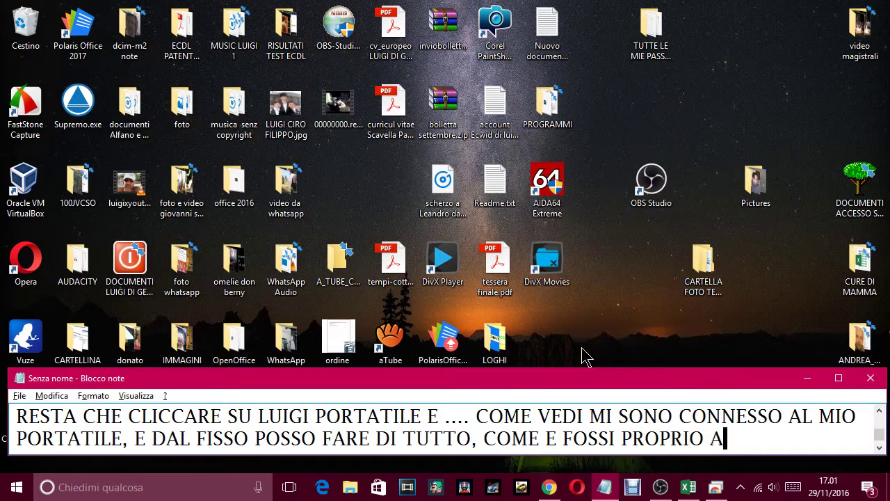
{"action": "type", "text": "LLA TAST"}
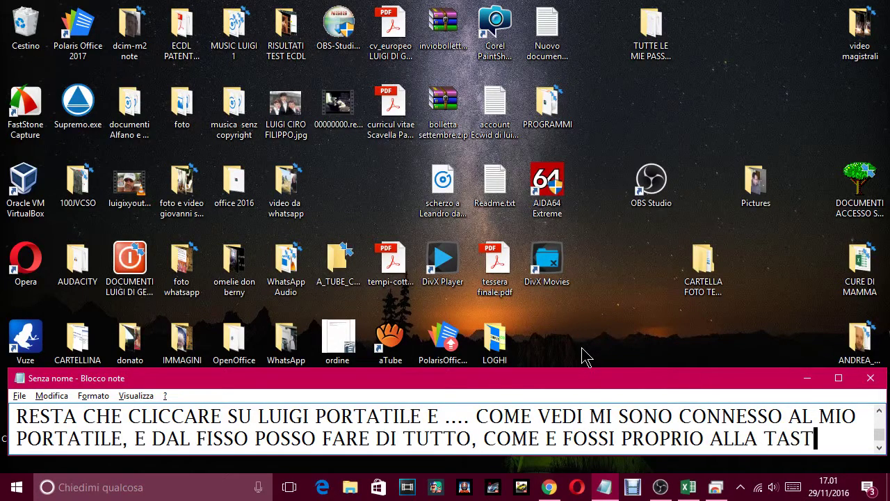
{"action": "type", "text": "IERA DEL P"}
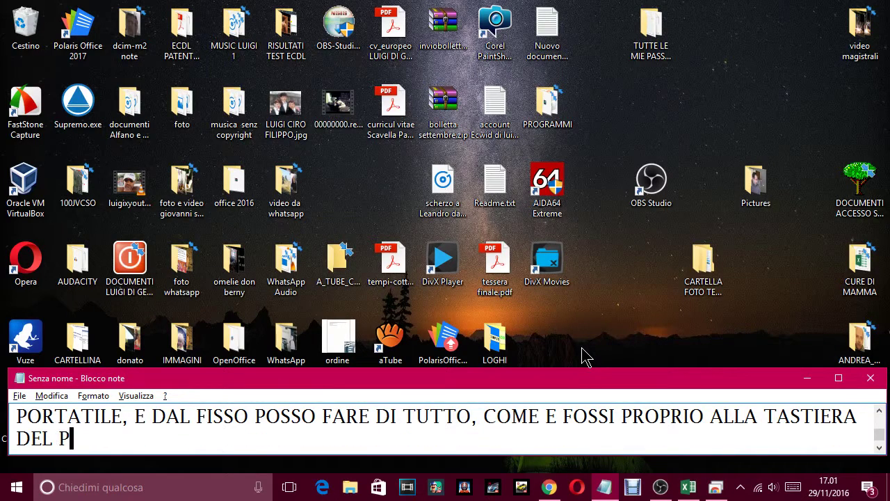
{"action": "type", "text": "ORTATLIE"}
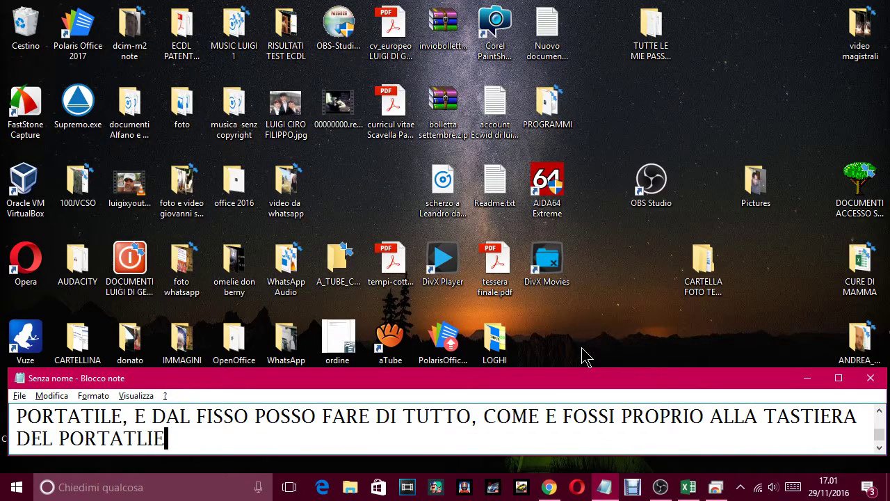
{"action": "key", "text": "BackSpace"}
{"action": "key", "text": "BackSpace"}
Switch to the remote laptop session, dismiss the "Novità di Windows Defender" dialog and close Windows Defender
{"action": "left_click", "coordinate": [715, 489]}
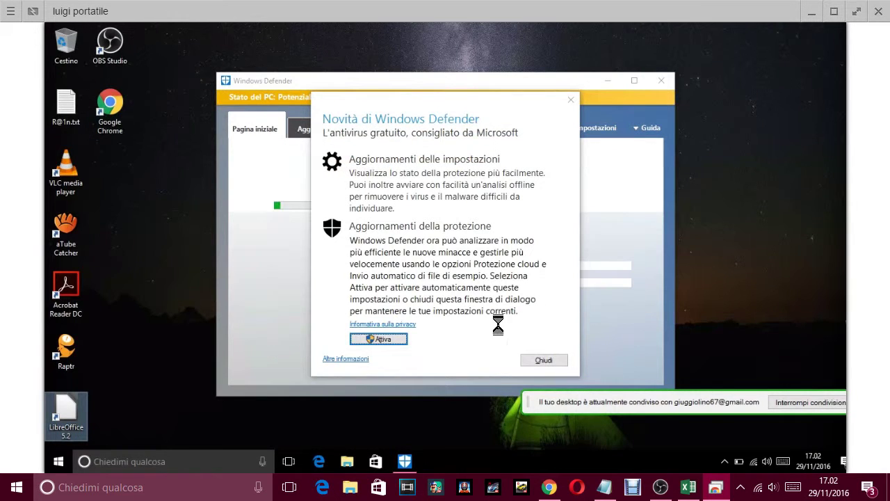
{"action": "left_click", "coordinate": [556, 359]}
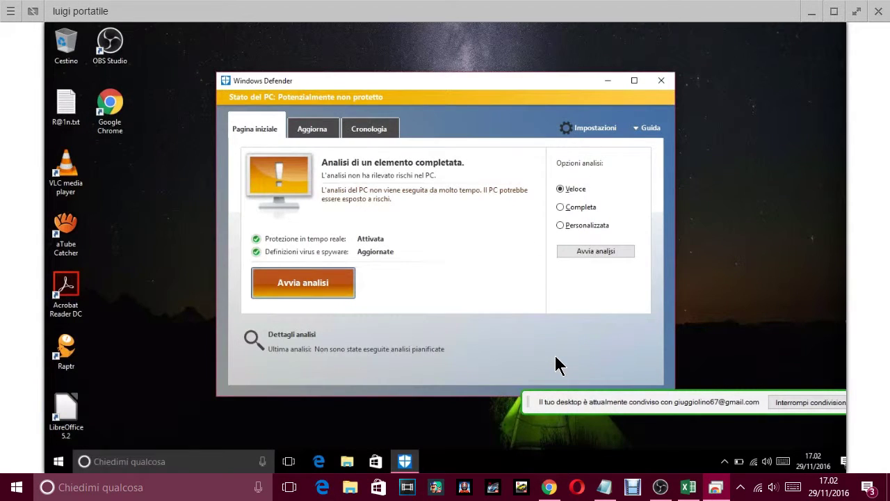
{"action": "left_click", "coordinate": [662, 82]}
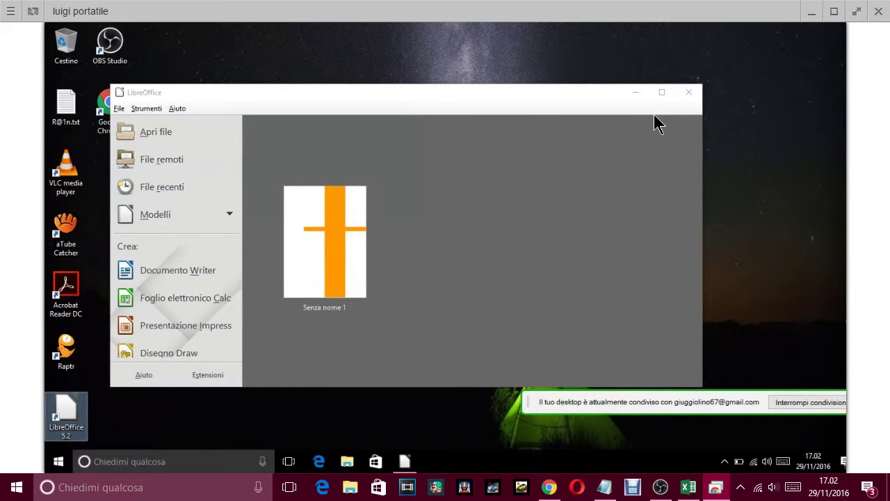
Close LibreOffice on the remote laptop, return to the Notepad note and add "INFATTI ADESSO STIAMO VEDENDO"
{"action": "left_click", "coordinate": [693, 96]}
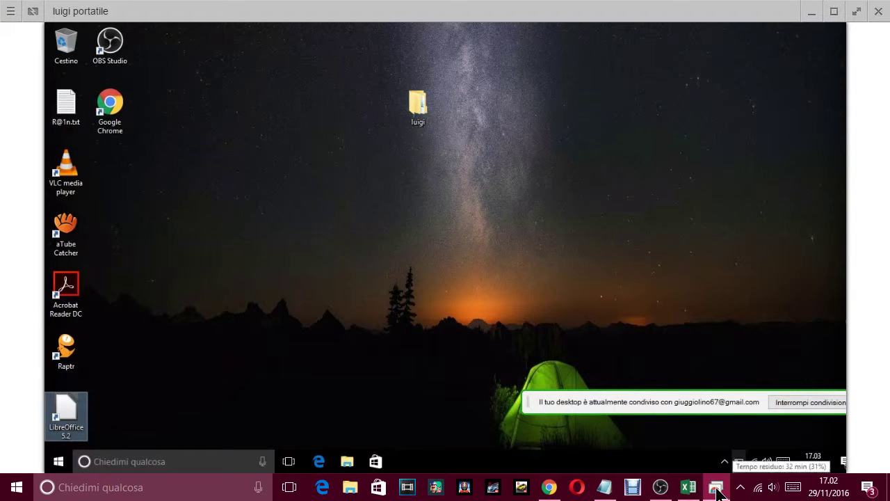
{"action": "mouse_move", "coordinate": [715, 487]}
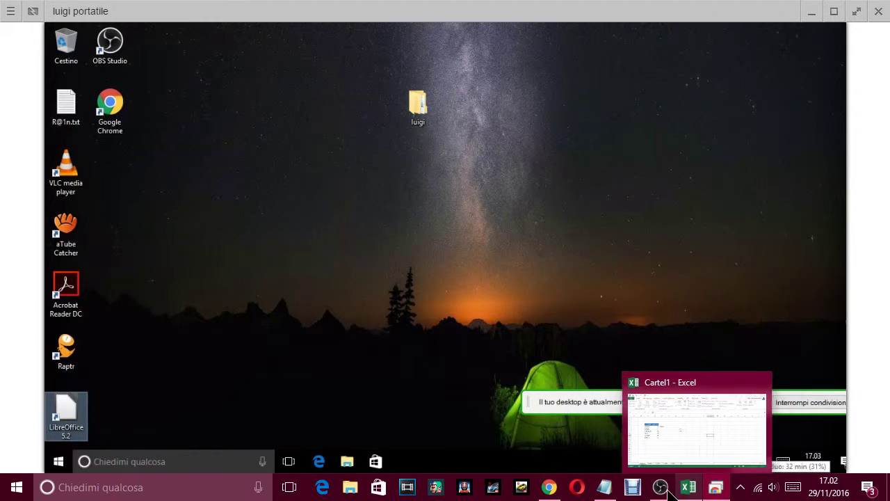
{"action": "left_click", "coordinate": [604, 488]}
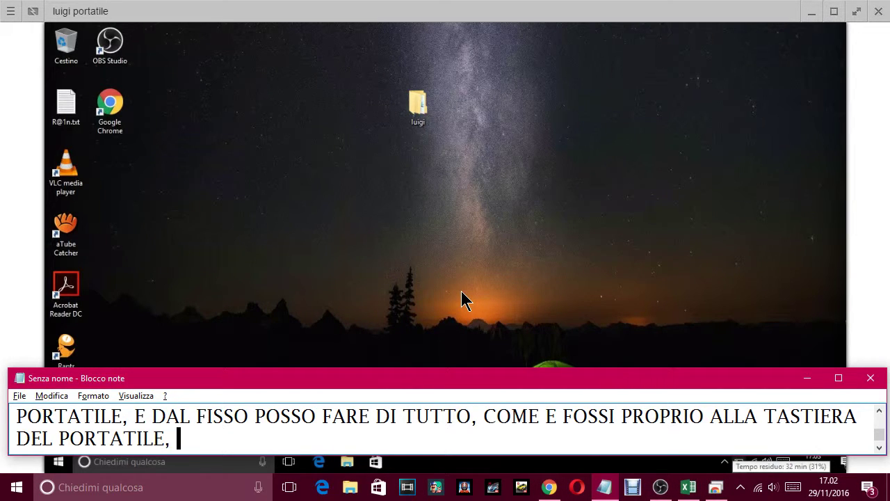
{"action": "type", "text": "INFATTI ADES"}
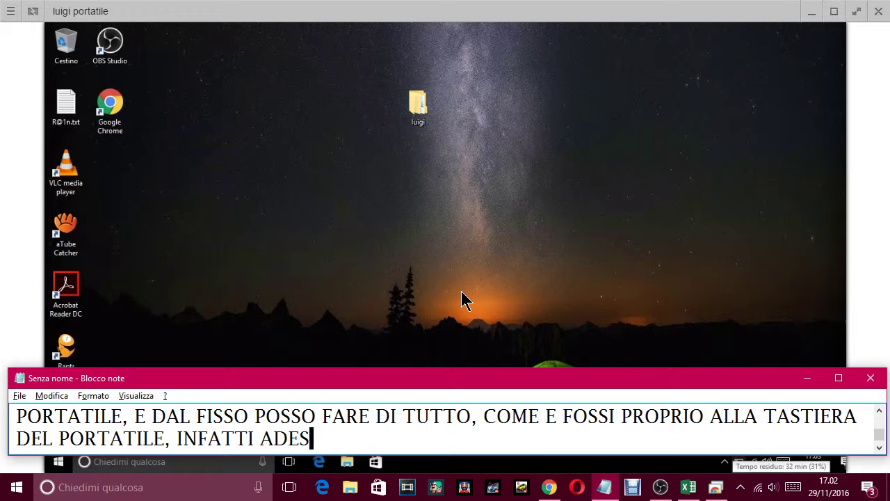
{"action": "type", "text": "SO STIAMO "}
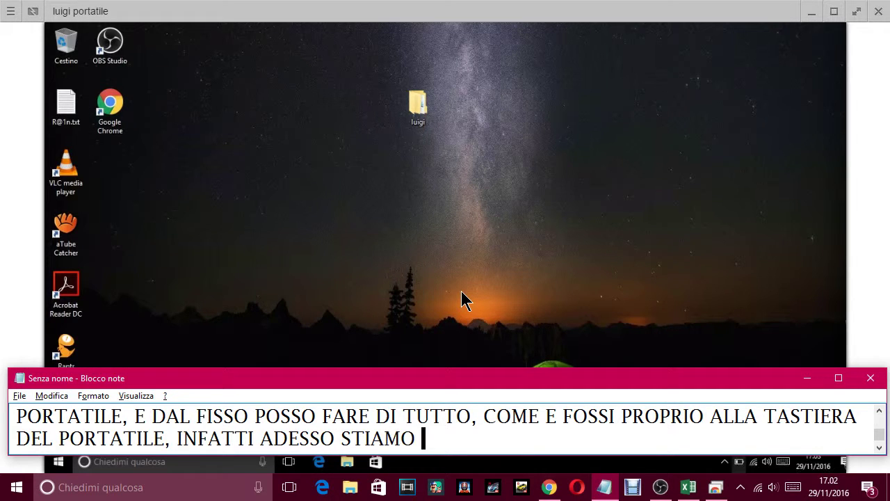
{"action": "type", "text": "VEDENDO IL"}
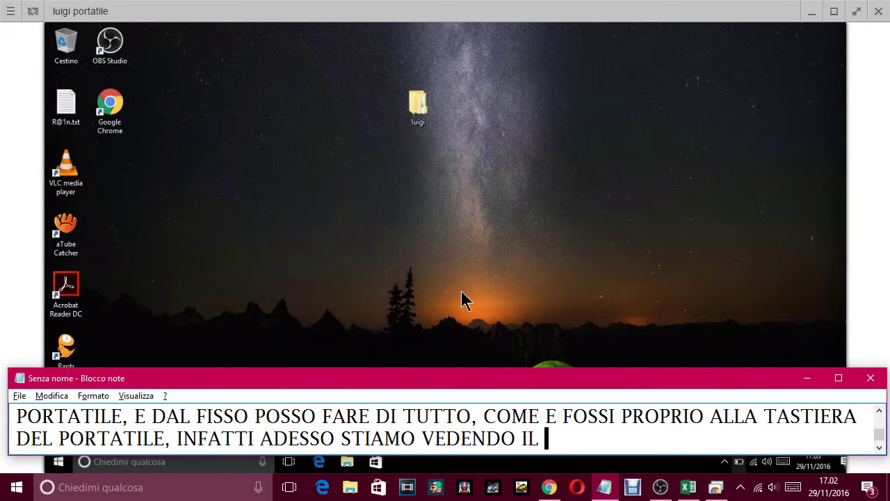
Continue the note's sentence with "LO SCHERMO DEL PORTATILE", correcting the misspelled words
{"action": "key", "text": "BackSpace"}
{"action": "key", "text": "BackSpace"}
{"action": "type", "text": "LO SCHEMO DEL OPO"}
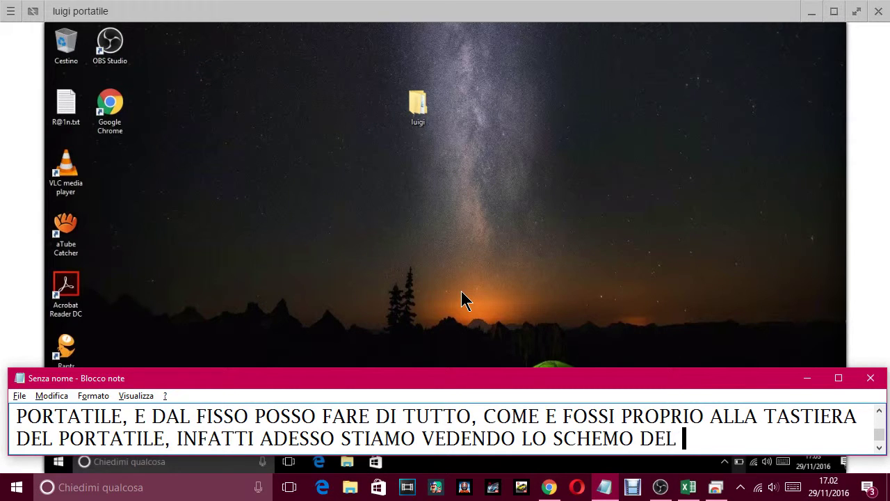
{"action": "key", "text": "BackSpace"}
{"action": "key", "text": "BackSpace"}
{"action": "key", "text": "BackSpace"}
{"action": "type", "text": "PRO"}
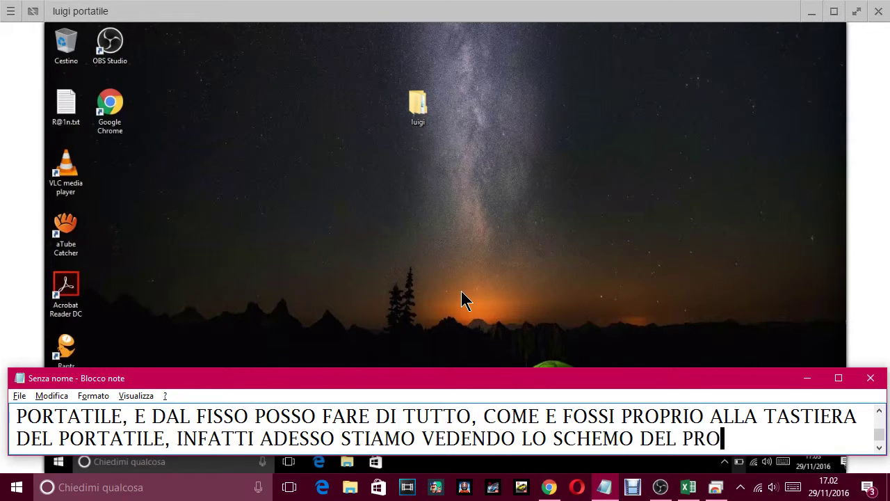
{"action": "key", "text": "BackSpace"}
{"action": "key", "text": "BackSpace"}
{"action": "type", "text": "OTA"}
{"action": "key", "text": "BackSpace"}
{"action": "key", "text": "BackSpace"}
{"action": "type", "text": "RTATILE"}
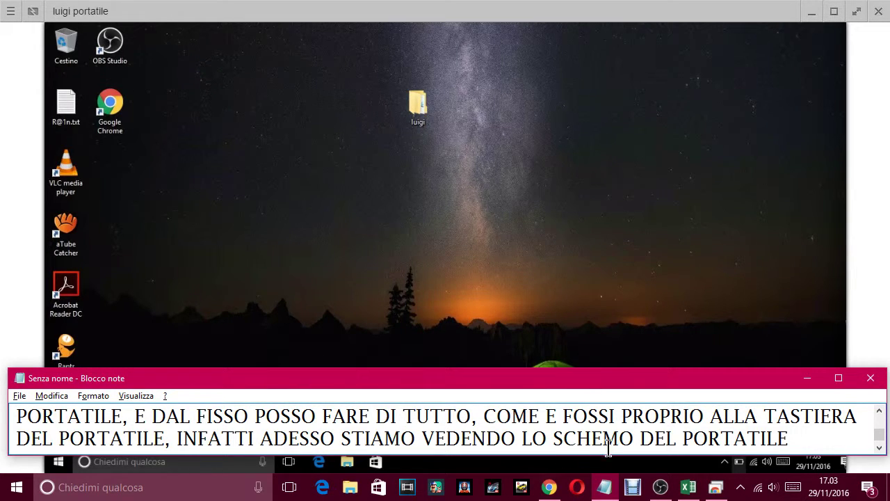
{"action": "type", "text": "R"}
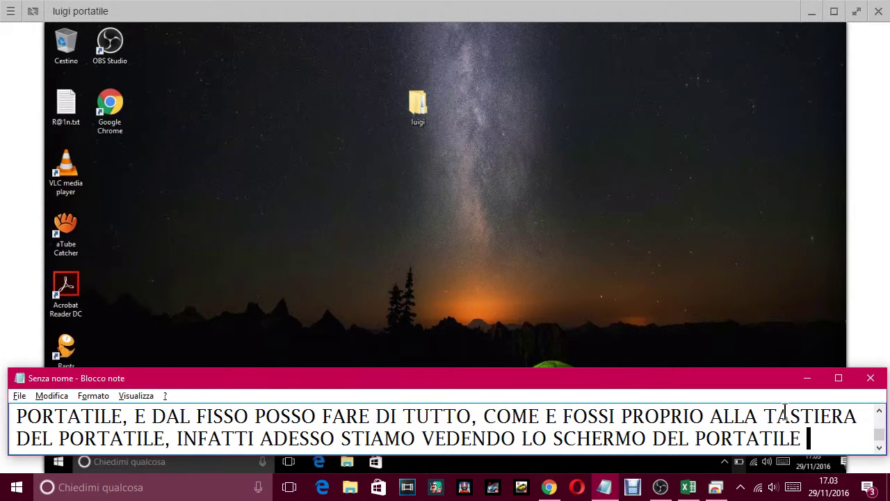
Extend the note with ", E CI POSSO LAVORARE SOPRA DAL FISSO , COME GI ADETTO PRIMA."
{"action": "type", "text": " C"}
{"action": "key", "text": "BackSpace"}
{"action": "type", "text": "E CI POSSO LAVOR"}
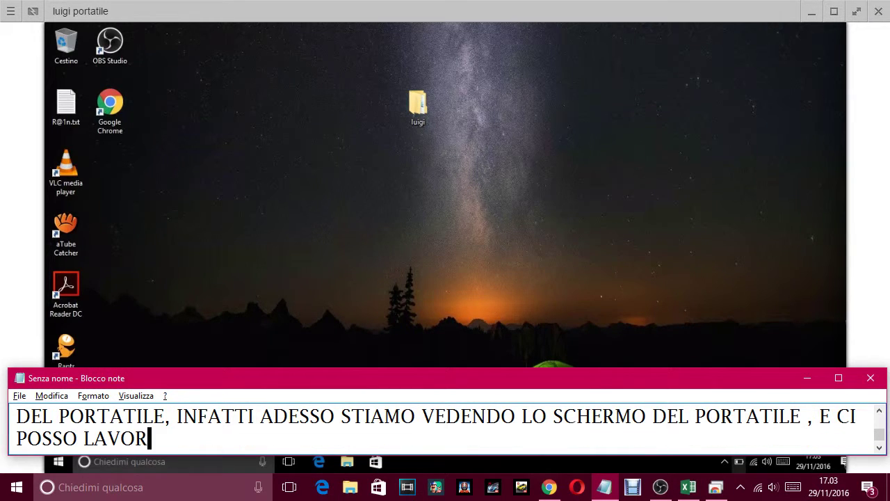
{"action": "type", "text": "ARE SOPRA DLA"}
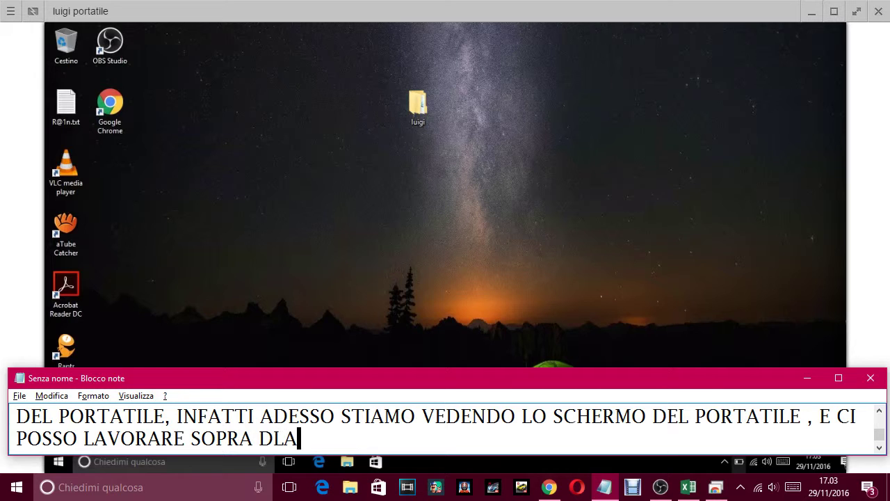
{"action": "key", "text": "BackSpace"}
{"action": "key", "text": "BackSpace"}
{"action": "type", "text": "AL FISSO , COME "}
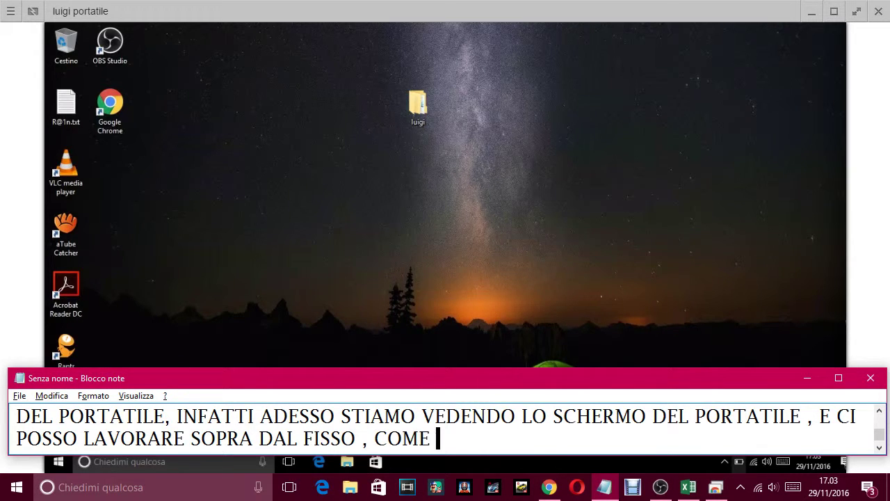
{"action": "type", "text": "GI ADETTO PRIMA."}
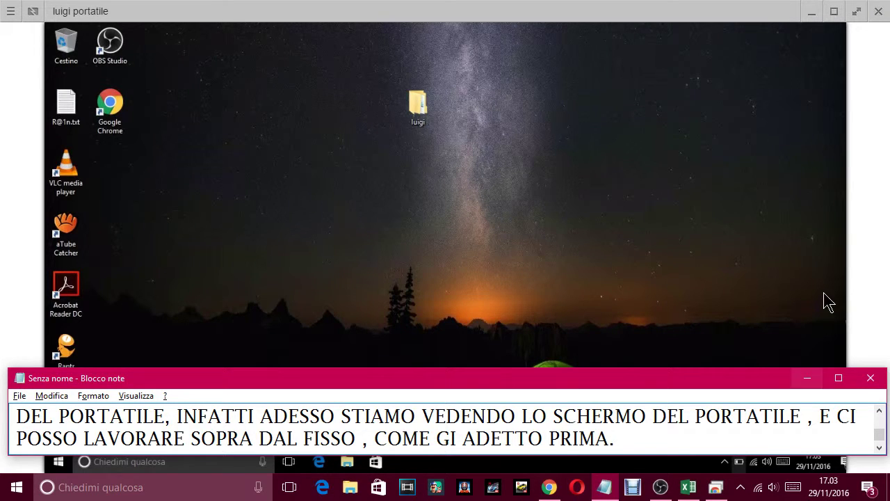
Minimize the note and show the desktop folder's context menu and the Start menu on the remote laptop, dismissing each
{"action": "left_click", "coordinate": [807, 378]}
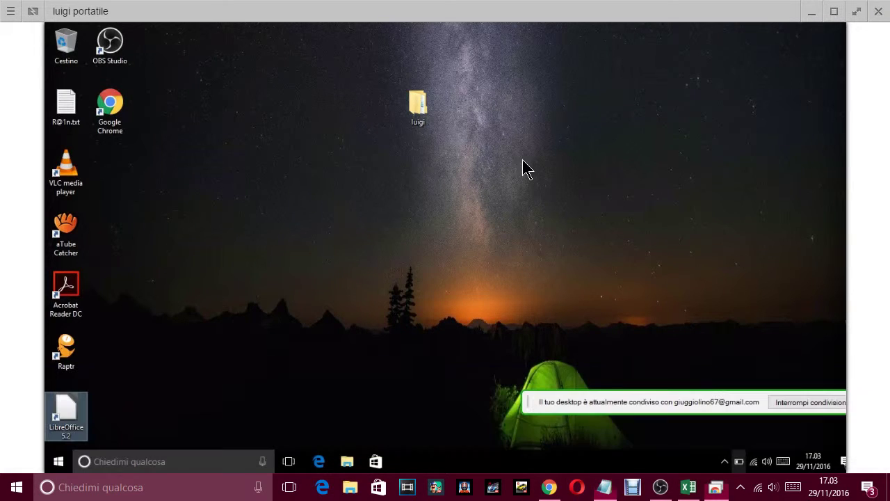
{"action": "right_click", "coordinate": [422, 101]}
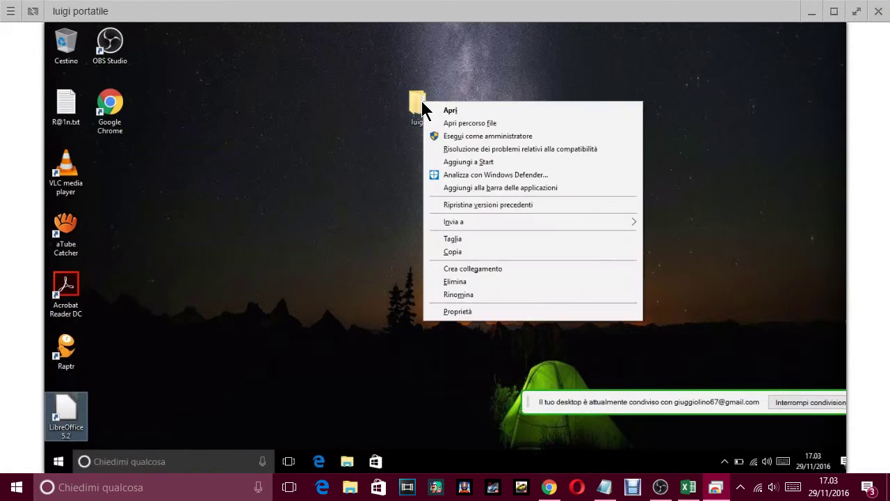
{"action": "left_click", "coordinate": [689, 199]}
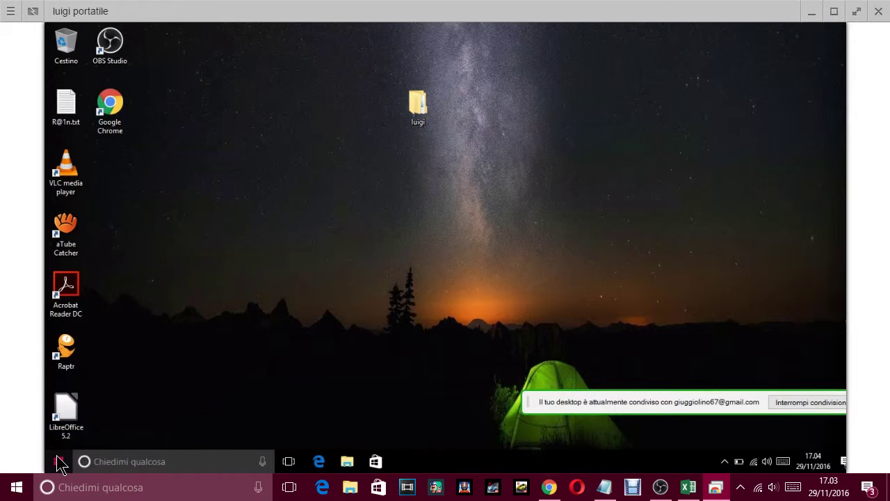
{"action": "left_click", "coordinate": [58, 462]}
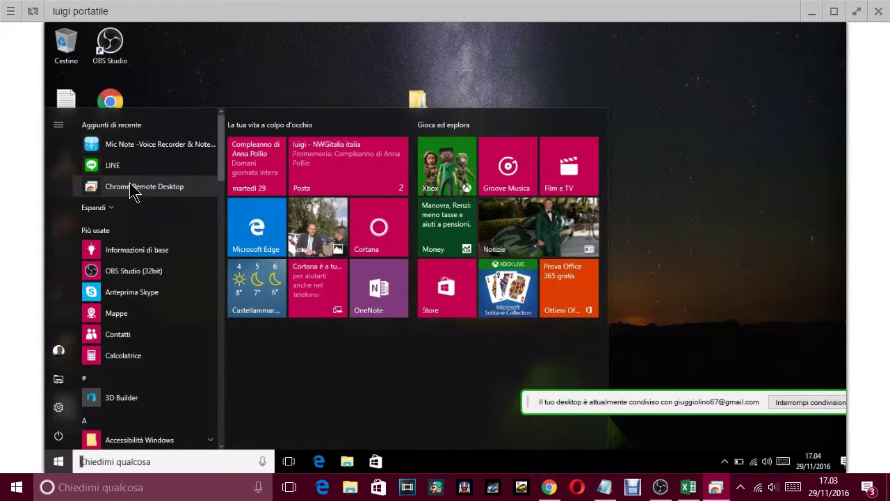
{"action": "left_click", "coordinate": [701, 114]}
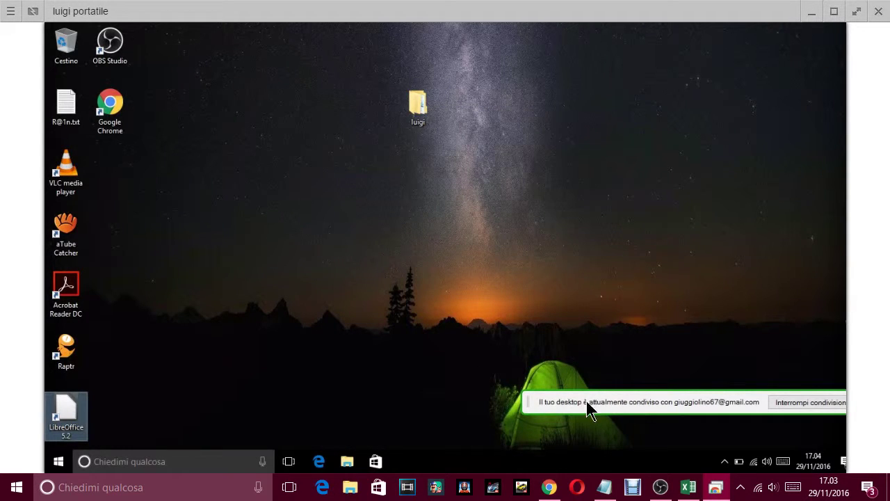
Close the remote session window and add the line "OK , MA COME FARE CIO =?" to the note
{"action": "left_click", "coordinate": [877, 14]}
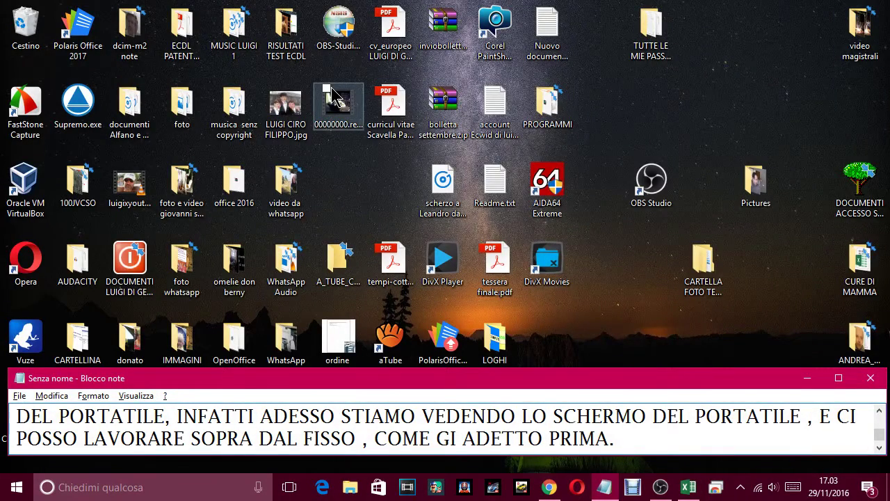
{"action": "key", "text": "Return"}
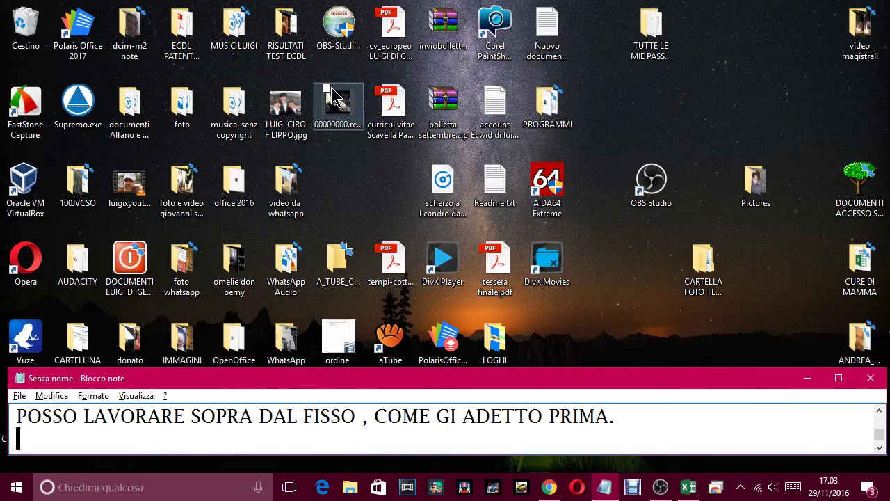
{"action": "type", "text": "OK , MA CORA"}
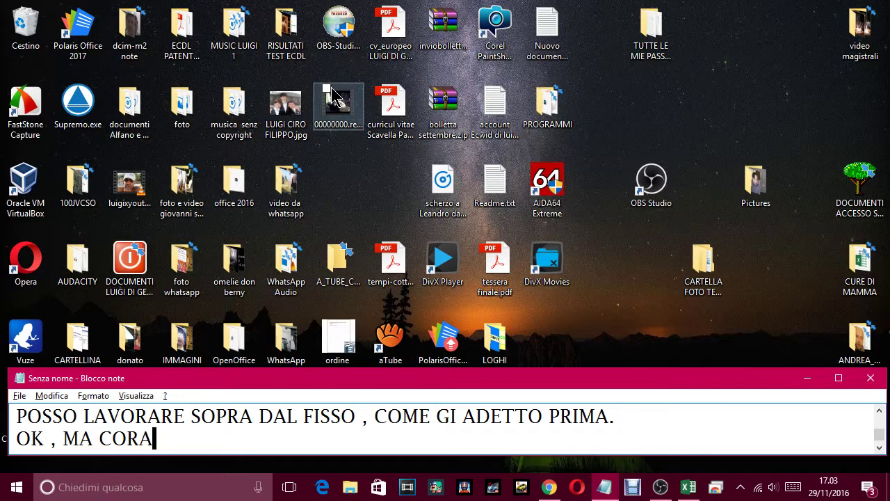
{"action": "key", "text": "BackSpace"}
{"action": "key", "text": "BackSpace"}
{"action": "type", "text": "ME FARE CIO"}
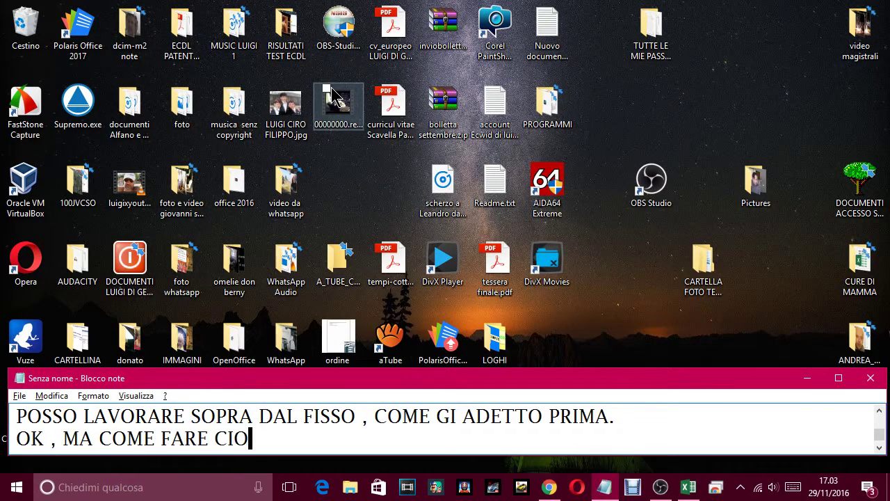
{"action": "type", "text": " =?"}
{"action": "key", "text": "Return"}
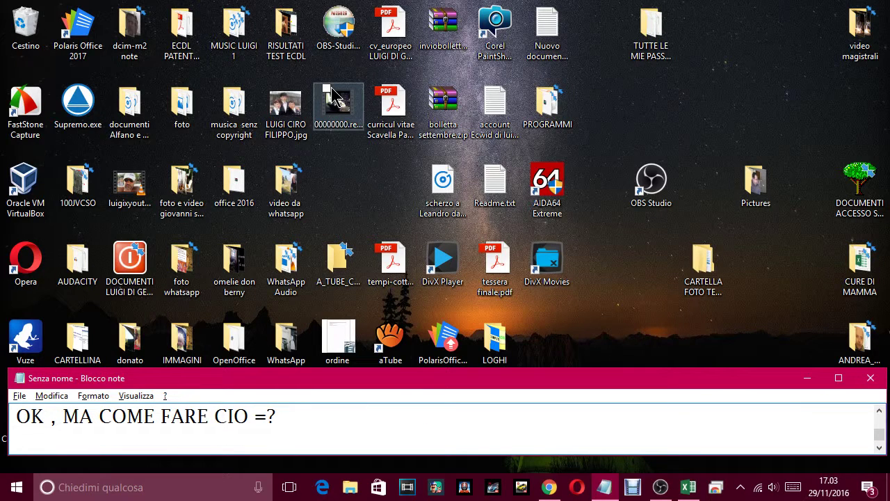
Write "NIENTE DI TROPPO DIFFICILE" as the next line of the note
{"action": "type", "text": "NIENTE DI"}
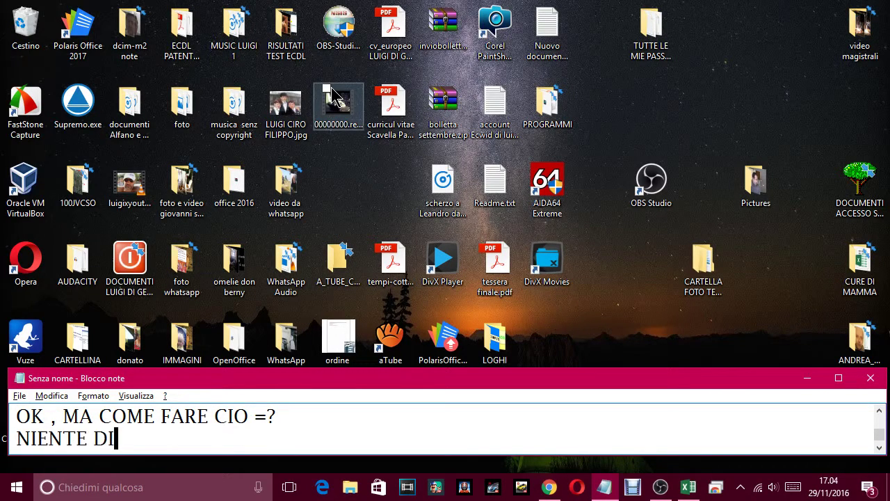
{"action": "type", "text": " TROPP"}
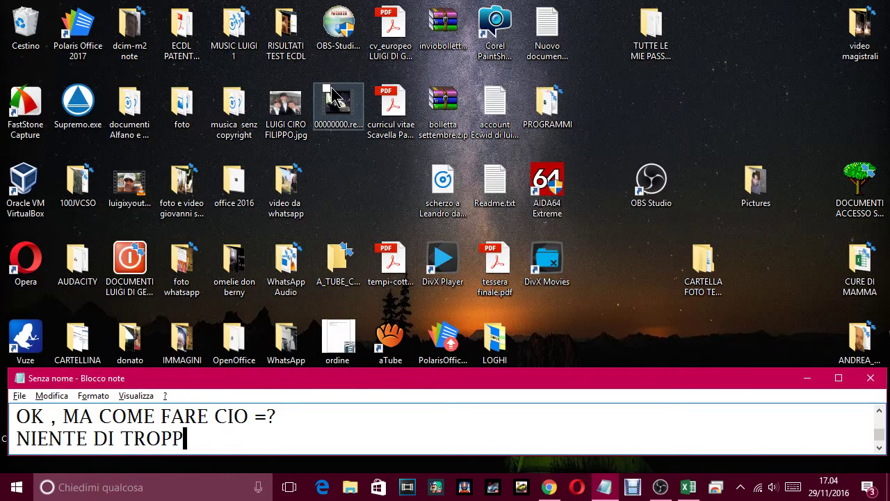
{"action": "type", "text": "O DIFFI"}
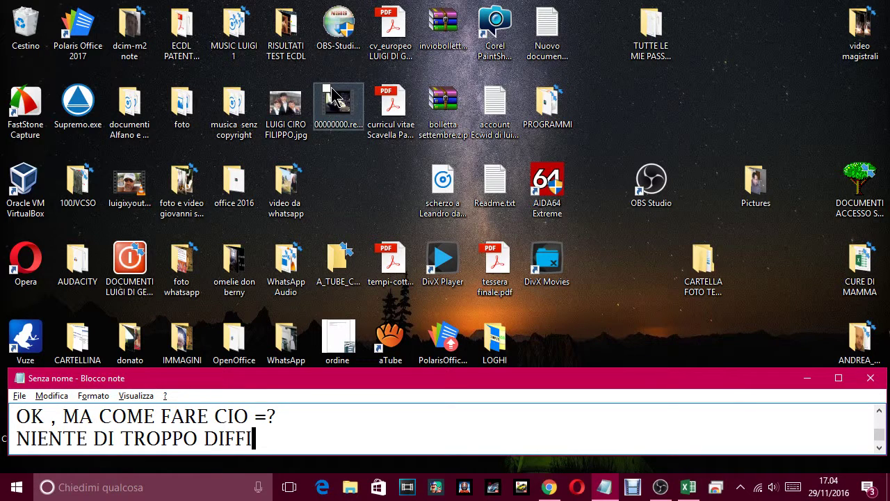
{"action": "type", "text": "CILE"}
{"action": "key", "text": "Return"}
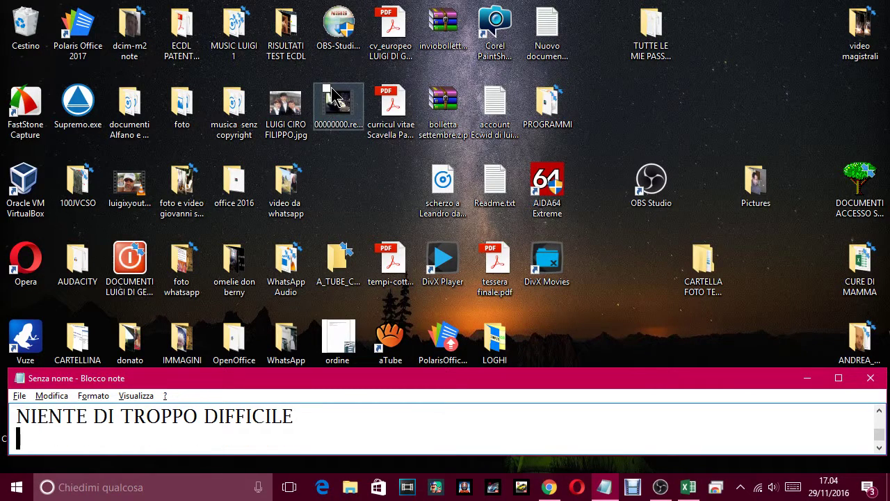
Write "DEVI PER PRIMA COSA AVERE UN ACCOUNT GOOGLE," on the empty line of the note
{"action": "type", "text": "DEVI PRE"}
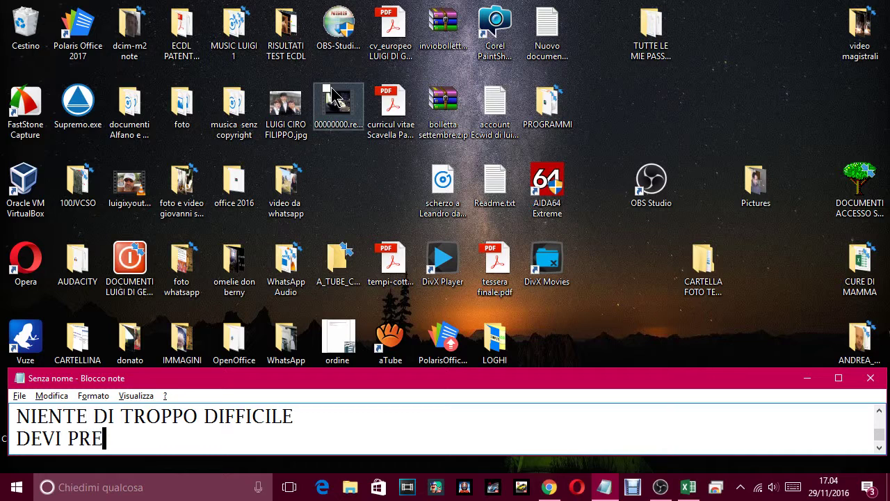
{"action": "key", "text": "BackSpace"}
{"action": "key", "text": "BackSpace"}
{"action": "type", "text": "ER PRM"}
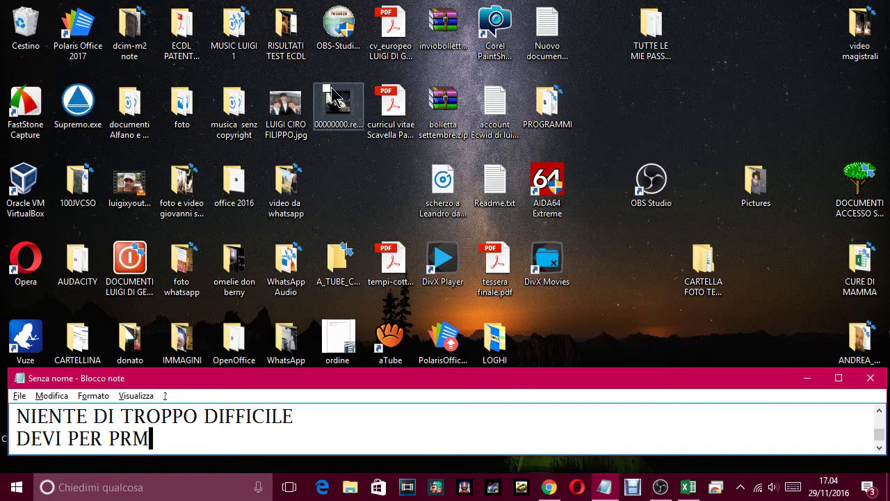
{"action": "key", "text": "BackSpace"}
{"action": "type", "text": "IMA COS"}
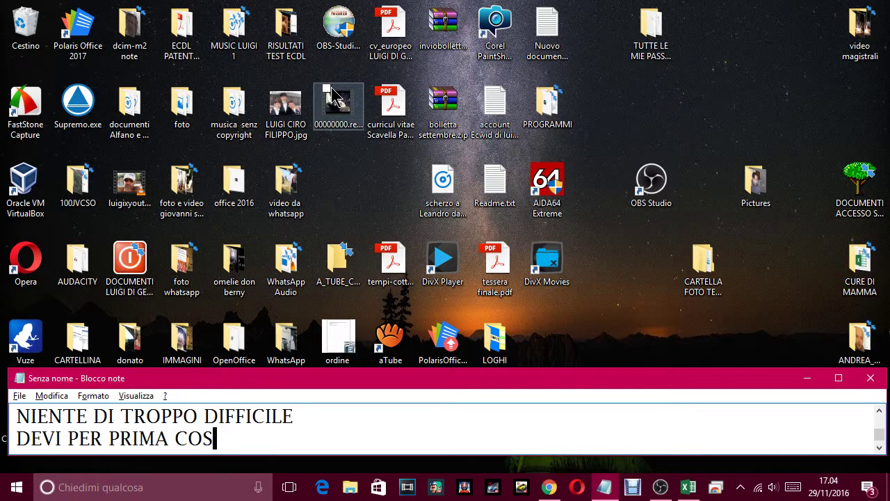
{"action": "type", "text": "A AVERE UN ACC"}
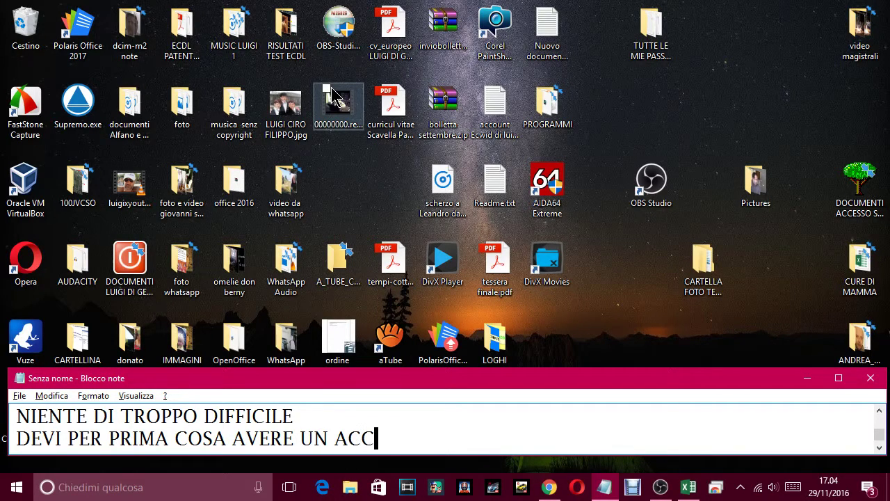
{"action": "type", "text": "OUNT GOOGLE,"}
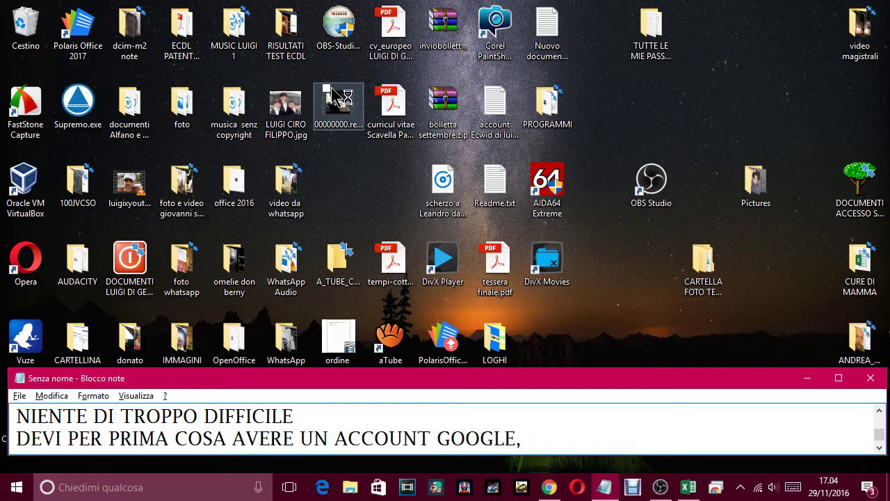
Continue the sentence with "ANZI PRIMA ANCORA, DEVI AVERE INSTALLATO IL BROWSER CHROME SUL TUO PC,"
{"action": "type", "text": "ANZI PRIMA"}
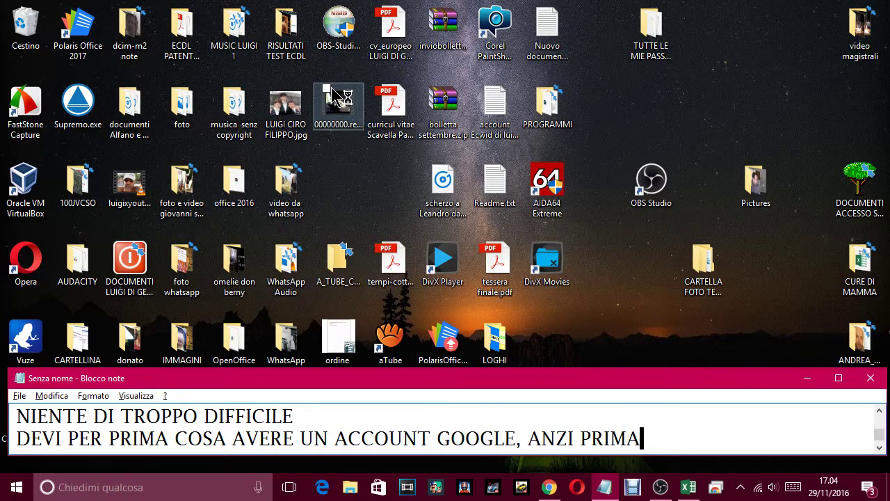
{"action": "type", "text": " ANCORA, DEVI "}
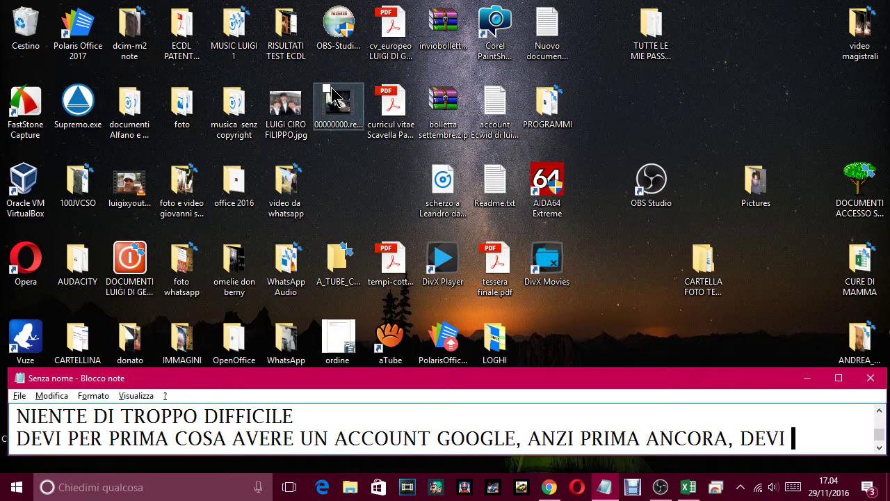
{"action": "type", "text": "AV"}
{"action": "type", "text": "ERE "}
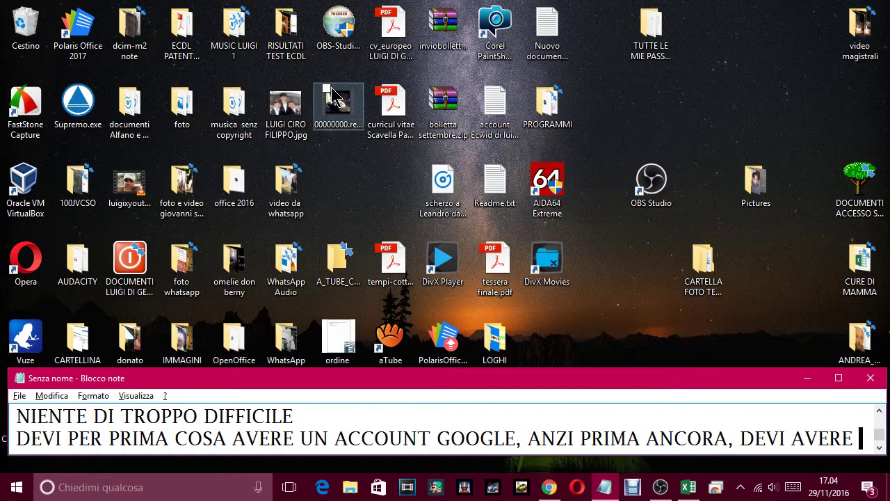
{"action": "type", "text": "INSTALLATO"}
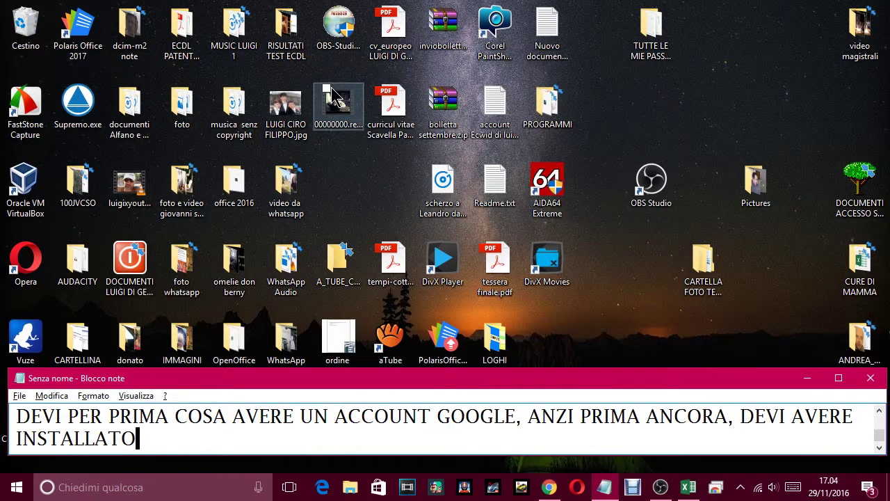
{"action": "type", "text": " IL BROWS"}
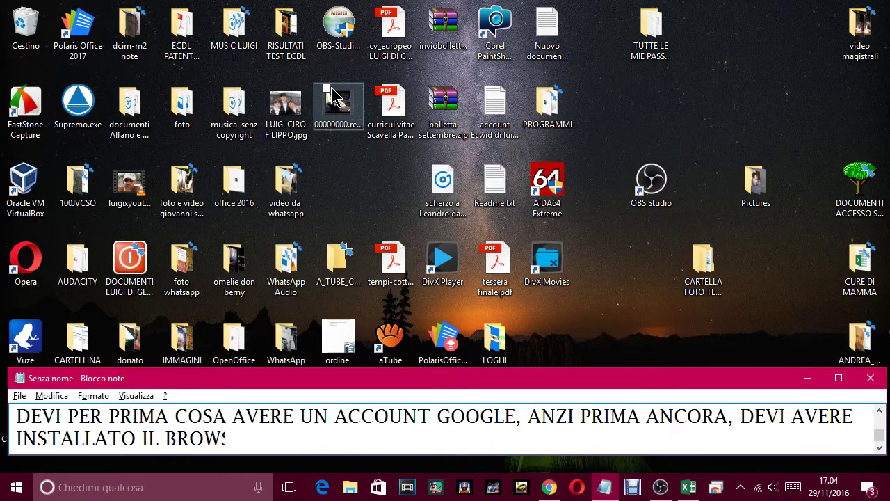
{"action": "type", "text": "ER CHROME S"}
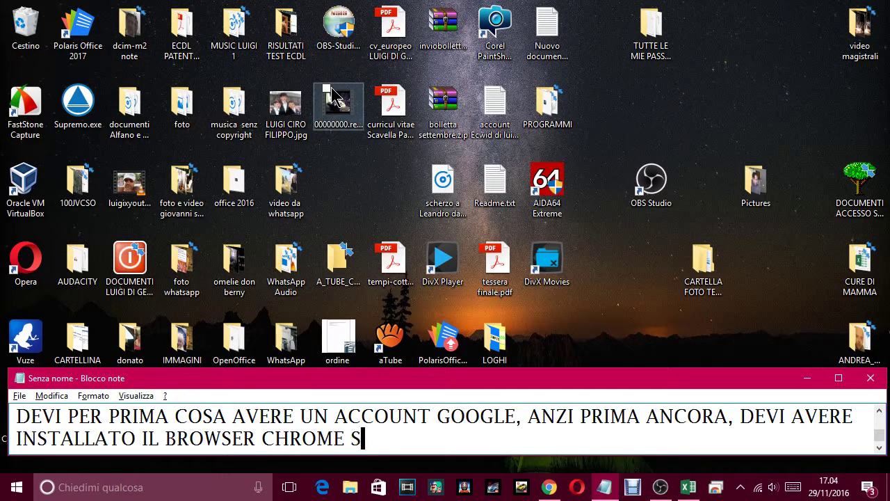
{"action": "type", "text": "UL TUO PC,"}
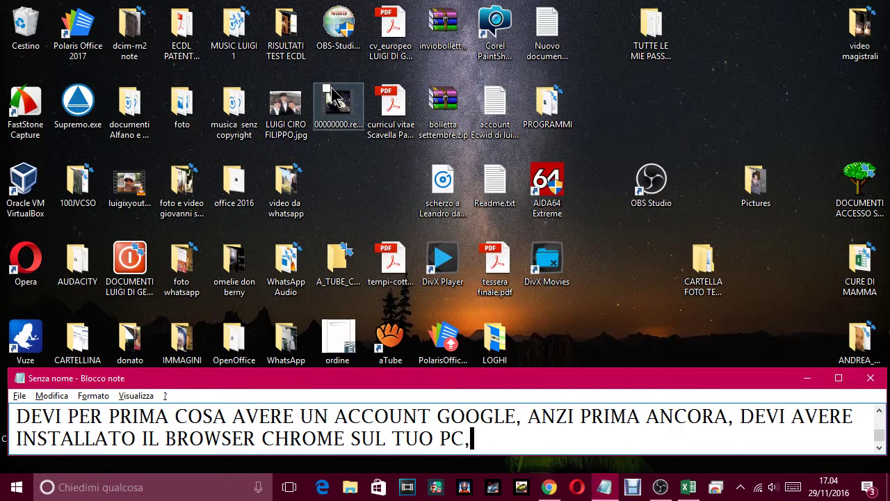
Complete the sentence with "E QUESTA LA PRIMA COSA, LA PIU IMPORTANTE, ALTRIMENTI NON PUOI ANDARE AVANTI."
{"action": "type", "text": " E QUE"}
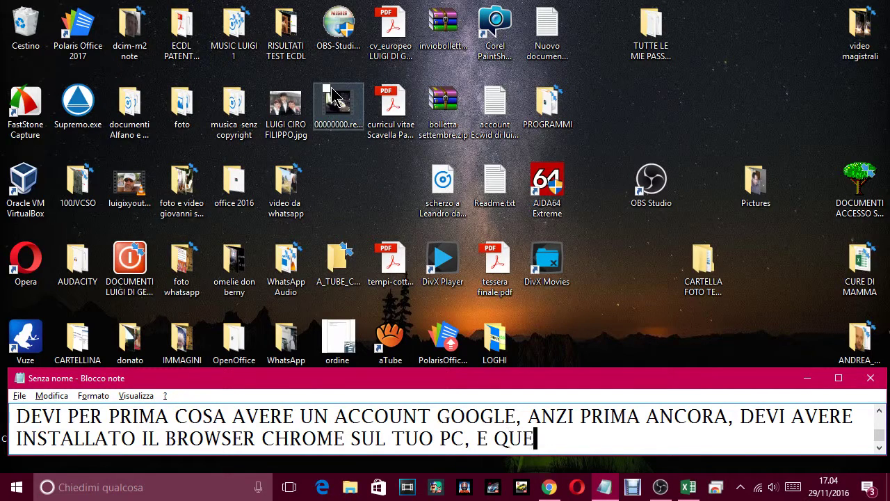
{"action": "type", "text": "STA LA P"}
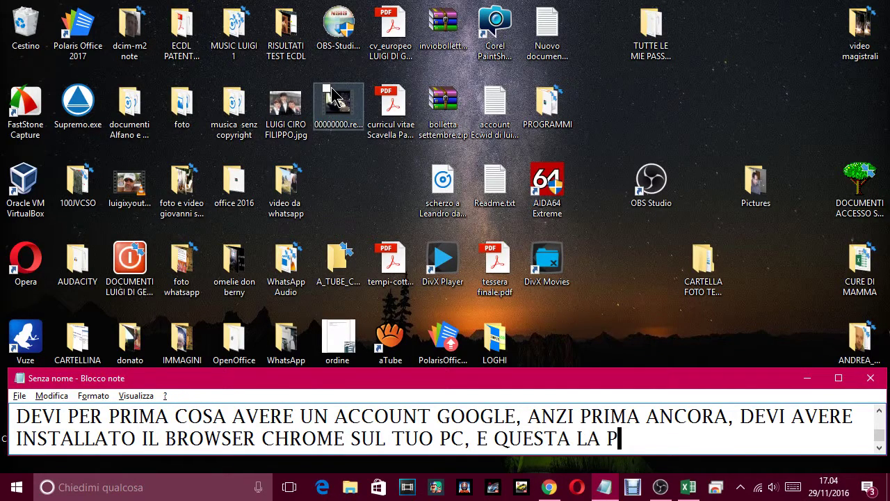
{"action": "type", "text": "RIMA COSA, LA"}
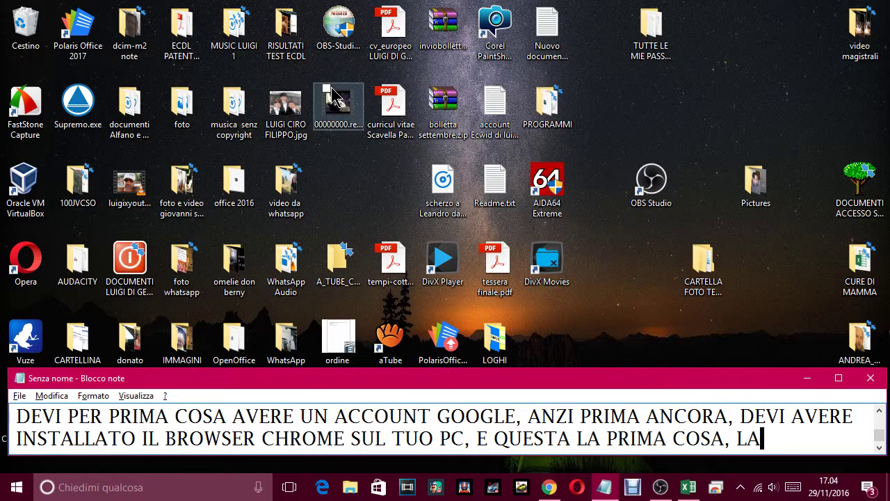
{"action": "type", "text": " PIU IMPORTA"}
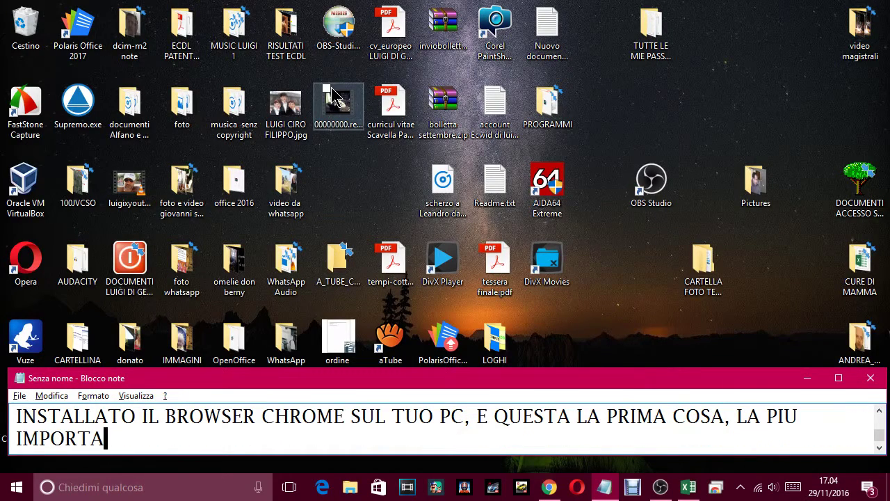
{"action": "type", "text": "NTE, ALTRIMEN"}
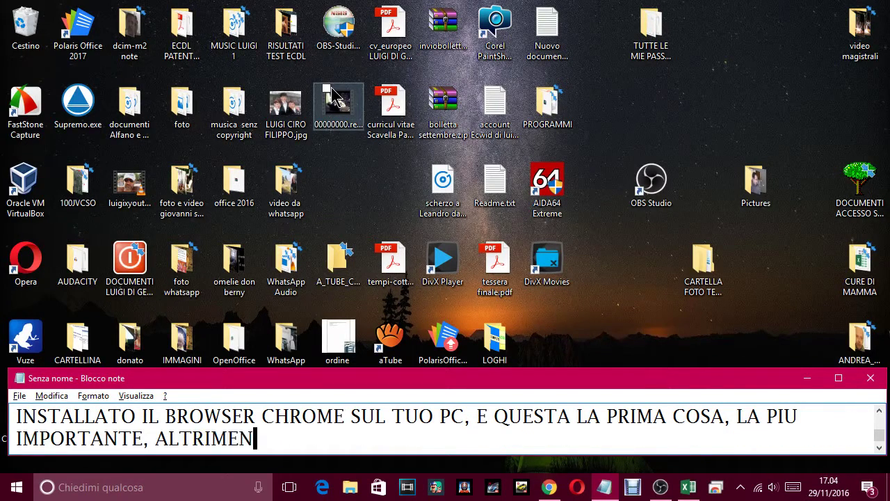
{"action": "type", "text": "TI NON PUOI"}
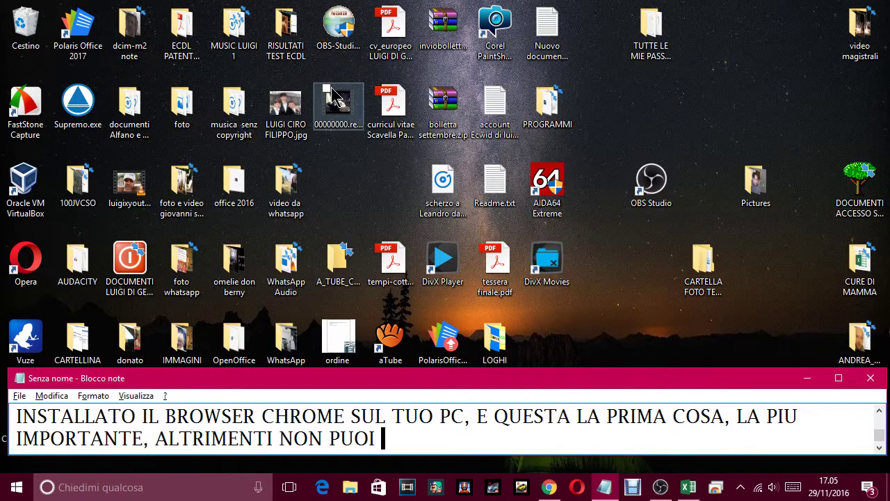
{"action": "type", "text": "ANDARE "}
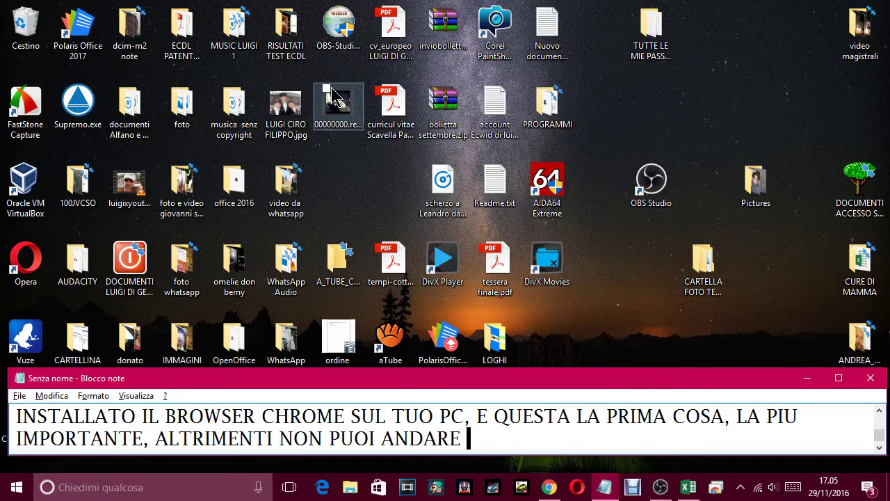
{"action": "type", "text": "AVANTI"}
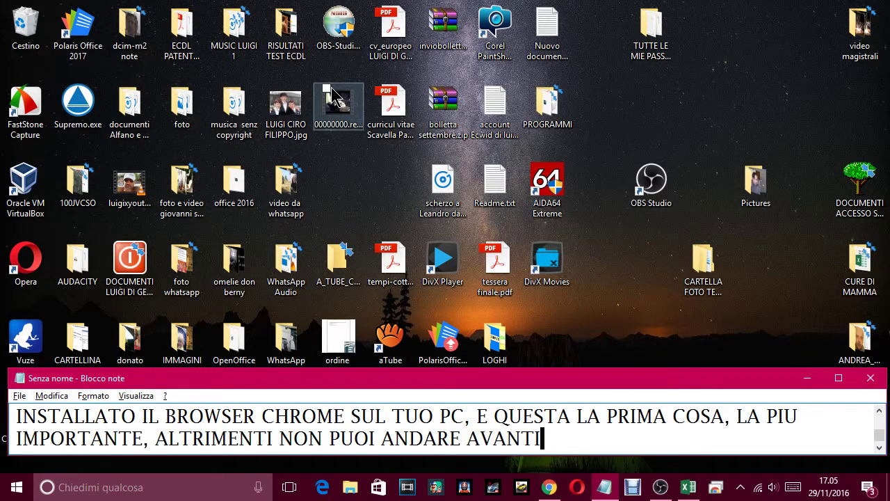
{"action": "type", "text": "."}
Add a new line to the note reading "UNA VOLTA INSTALLATO CHROME, TI DEVI LOGGARE CON IL TUO ACCOUNT,"
{"action": "key", "text": "Return"}
{"action": "type", "text": "UNA "}
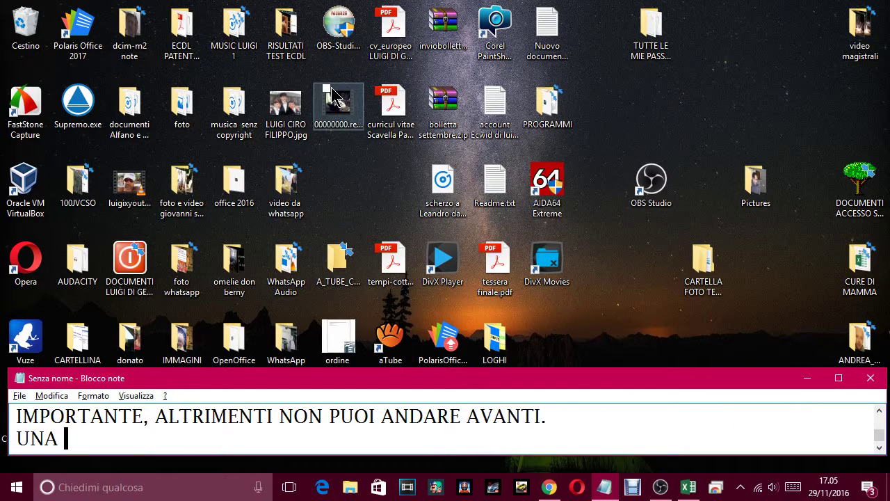
{"action": "type", "text": "VOLTA INS"}
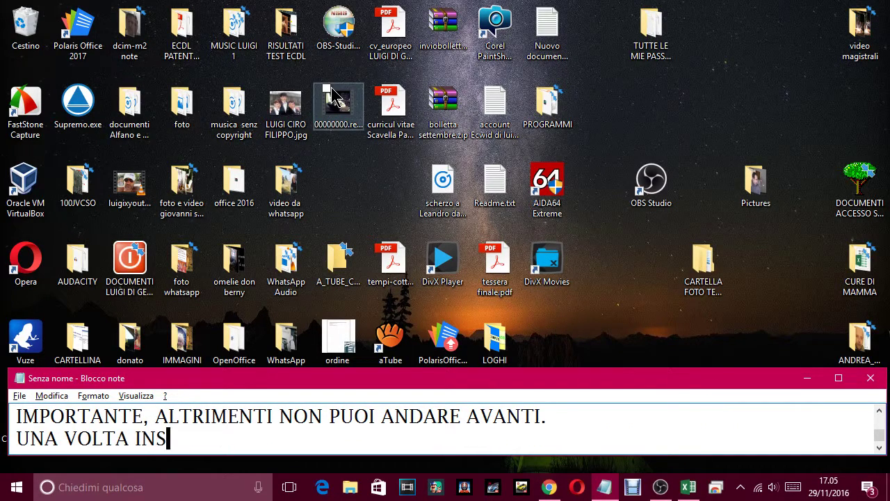
{"action": "type", "text": "TALLATO CR"}
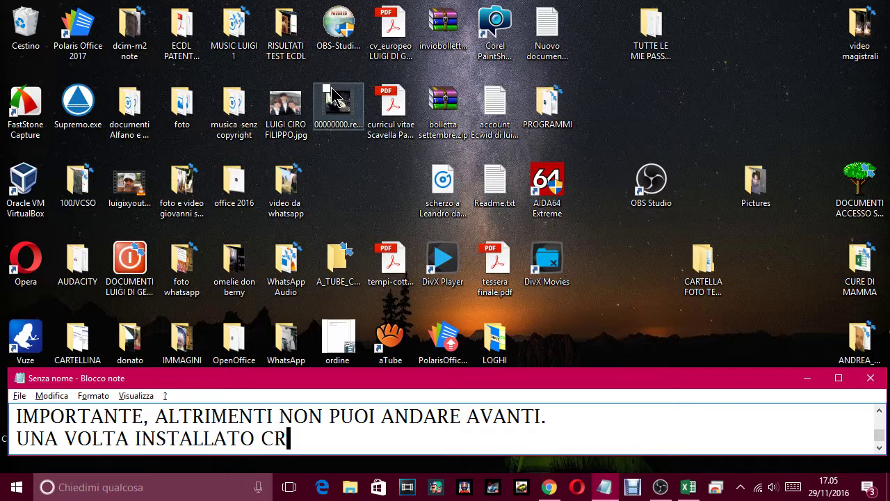
{"action": "type", "text": "HROME"}
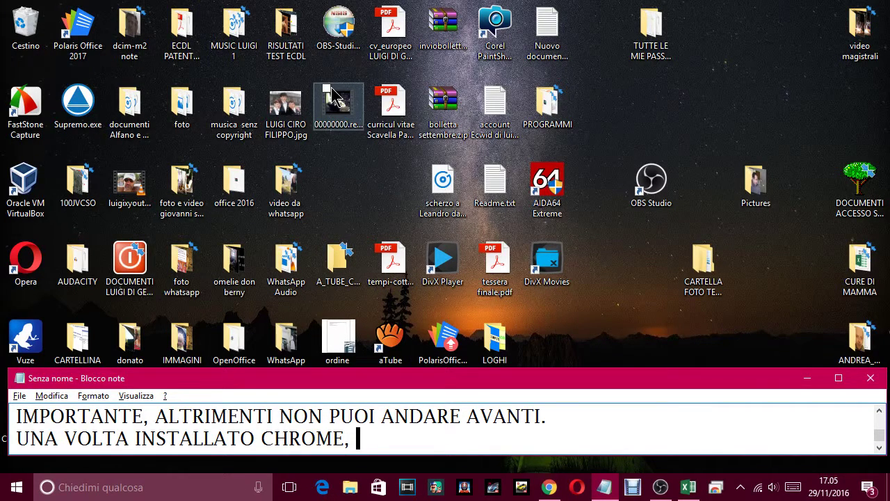
{"action": "type", "text": ", TU"}
{"action": "key", "text": "BackSpace"}
{"action": "type", "text": "I DEVI"}
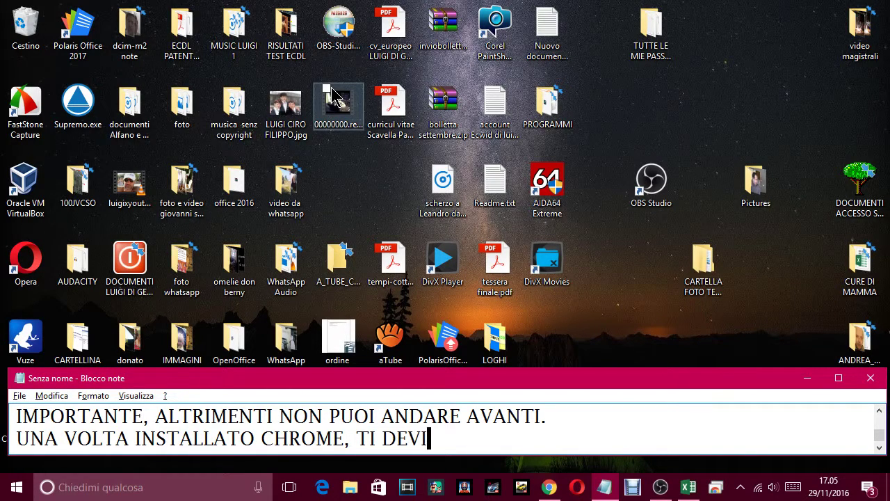
{"action": "type", "text": " LOGGARE CON "}
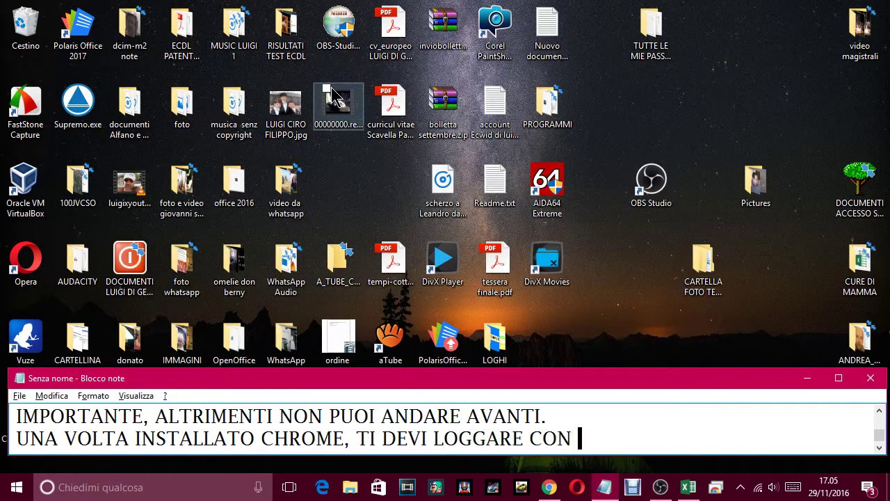
{"action": "type", "text": "IL TUO A"}
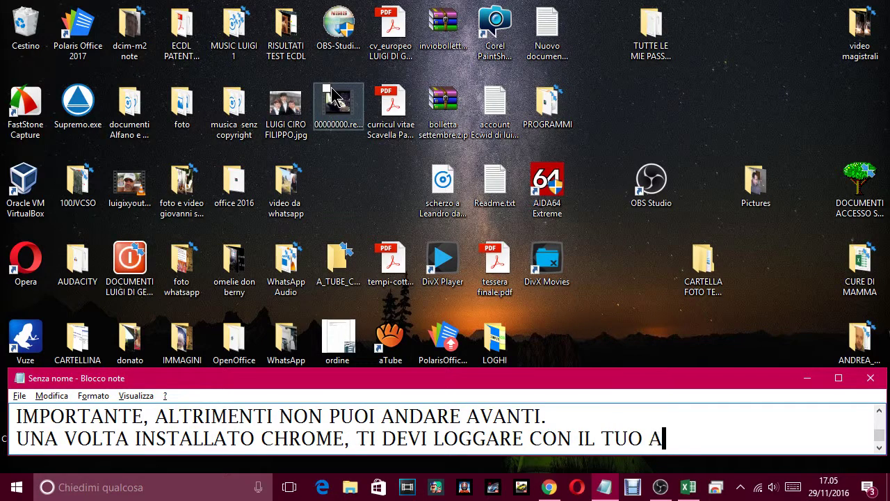
{"action": "type", "text": "CCOUNT,"}
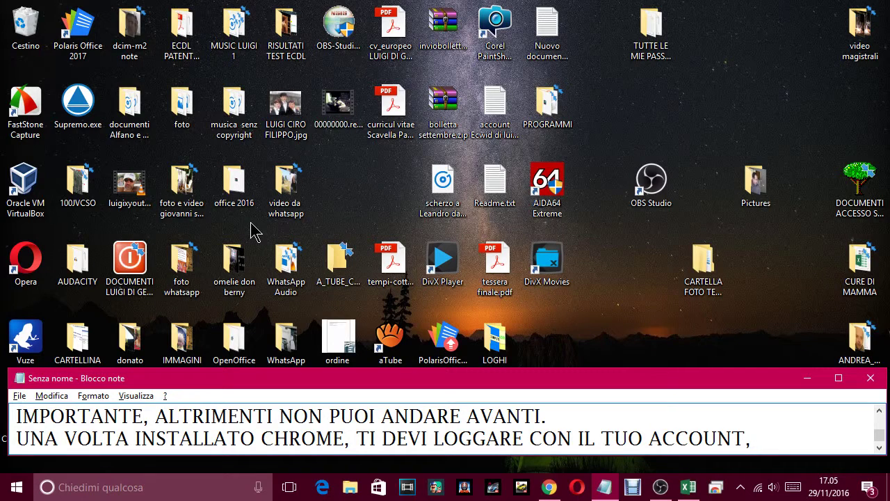
Extend the line about the account with "E SCARICARE IL PROGRAMMA CHROME REMOTE DESKTOP"
{"action": "type", "text": "SCARICARE IL PROGRAMMA "}
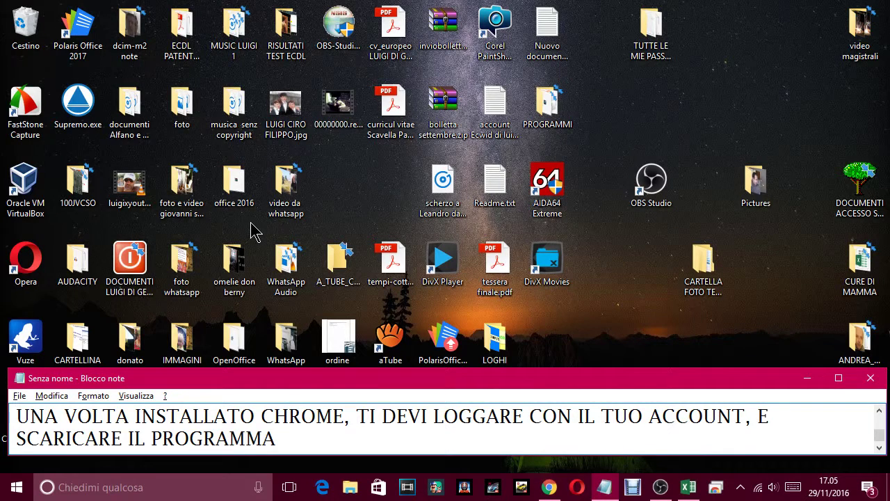
{"action": "type", "text": "CHROME R"}
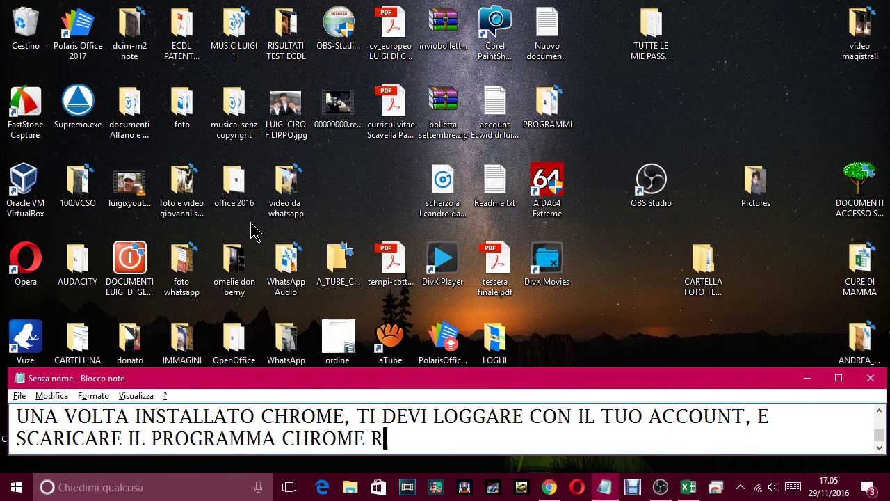
{"action": "type", "text": "EMOTE DESKT"}
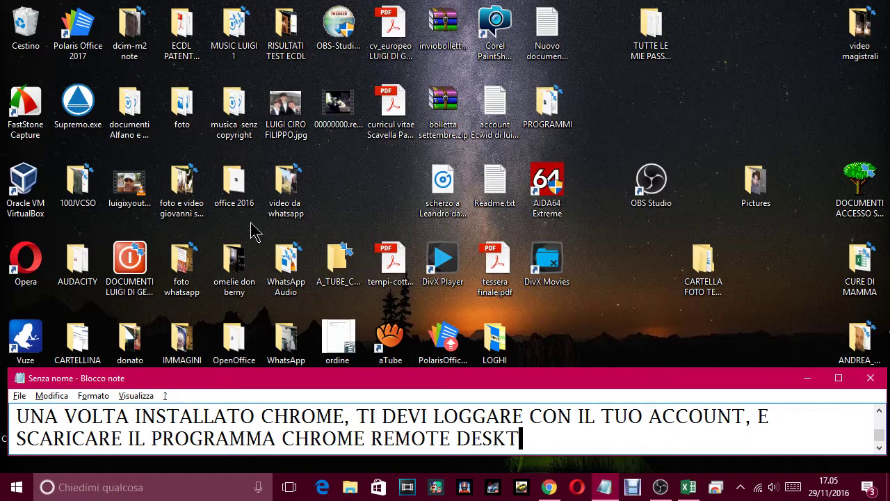
{"action": "type", "text": "OP"}
Continue the note's sentence about downloading Chrome Remote Desktop with ", INSERIRE UNA PASSWORD"
{"action": "type", "text": ", INSERI"}
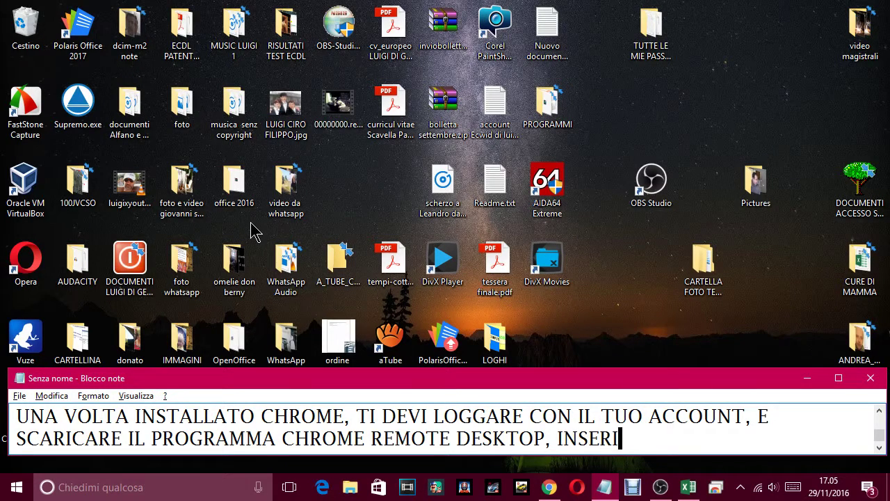
{"action": "type", "text": "RE UNA"}
{"action": "key", "text": "BackSpace"}
{"action": "type", "text": "NA PASSRO"}
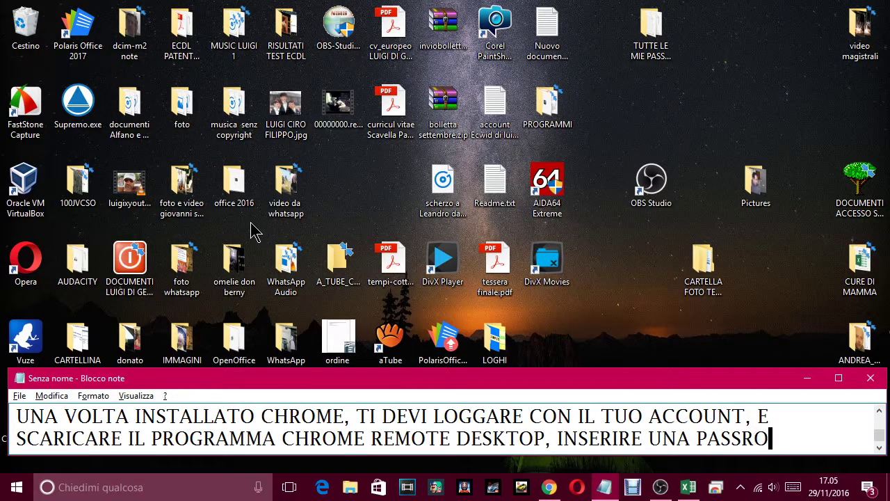
{"action": "key", "text": "BackSpace"}
{"action": "key", "text": "BackSpace"}
{"action": "type", "text": "WORD"}
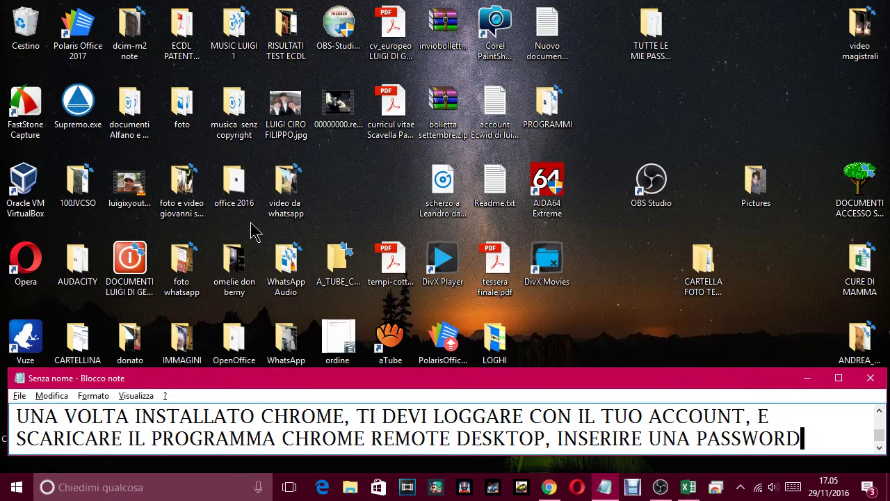
Finish the sentence with "E IL GIOCO è FATTO." and add "MA TI FACCIO VEDERE MEGLIO."
{"action": "type", "text": " E IL GIO"}
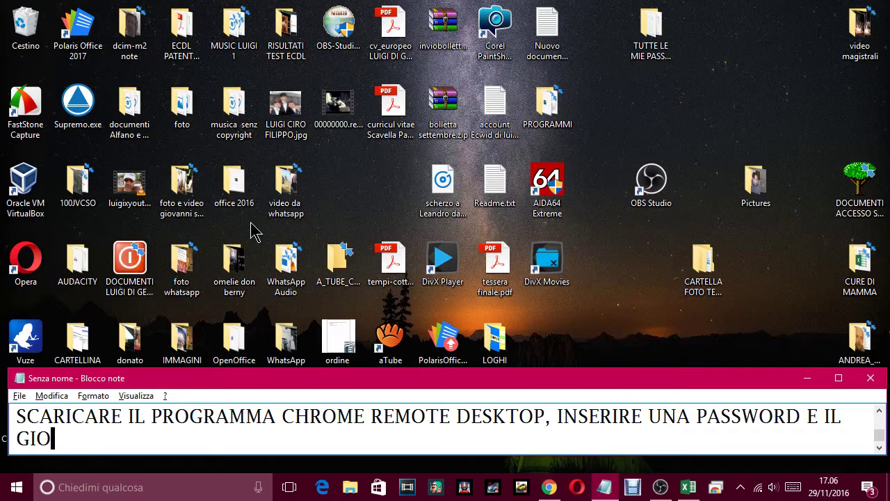
{"action": "type", "text": "CO è FATTO"}
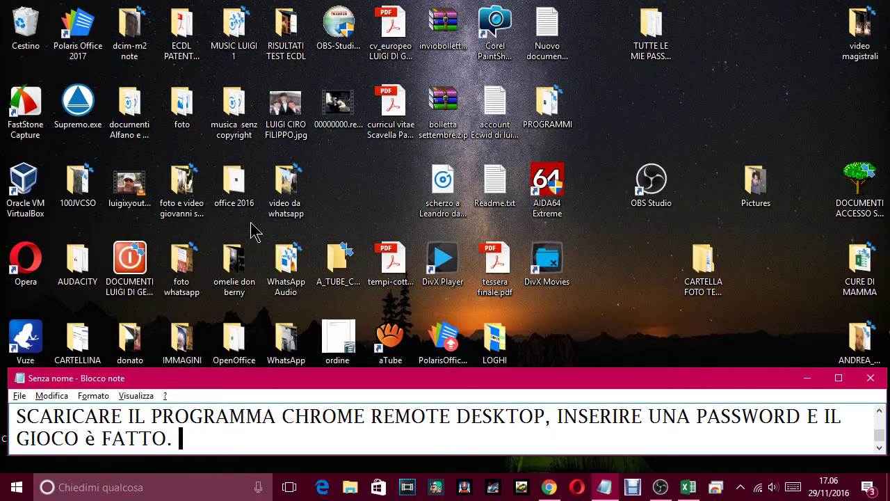
{"action": "type", "text": ". MA TI FACC"}
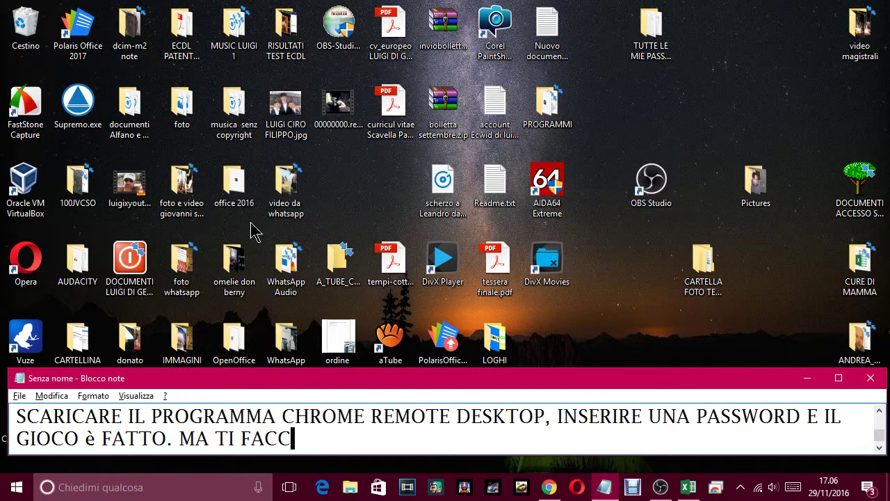
{"action": "type", "text": "IO VEDERE MEGLIO."}
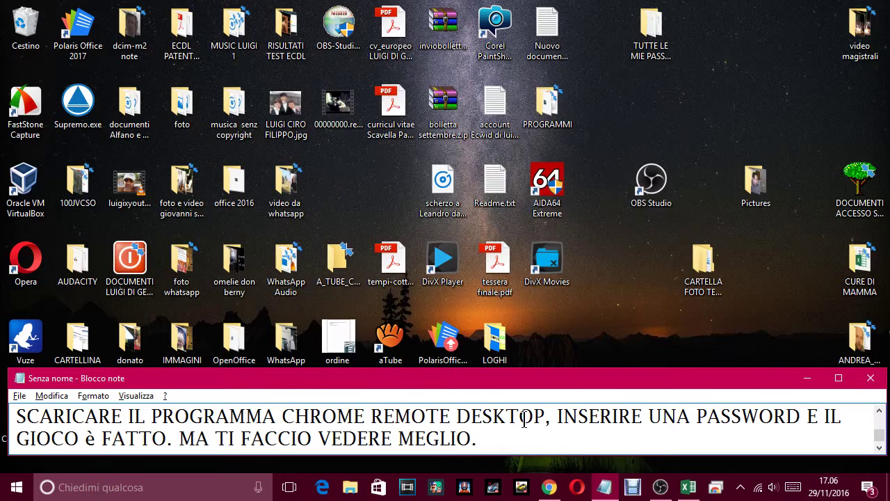
Switch to Google Chrome by opening a new browser window and maximize it
{"action": "left_click", "coordinate": [550, 487]}
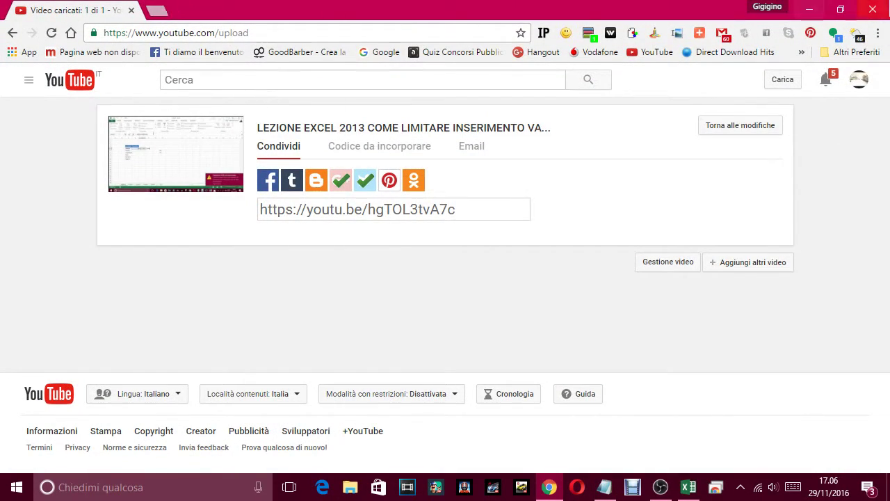
{"action": "left_click", "coordinate": [810, 11]}
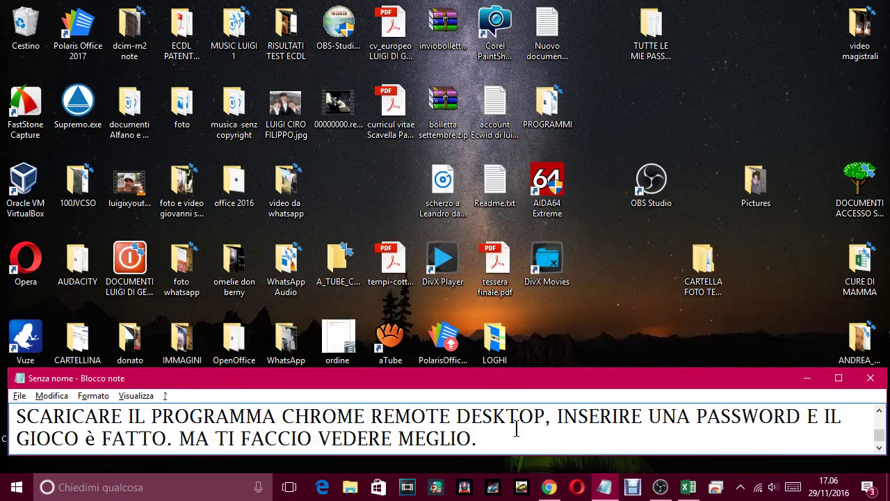
{"action": "right_click", "coordinate": [551, 489]}
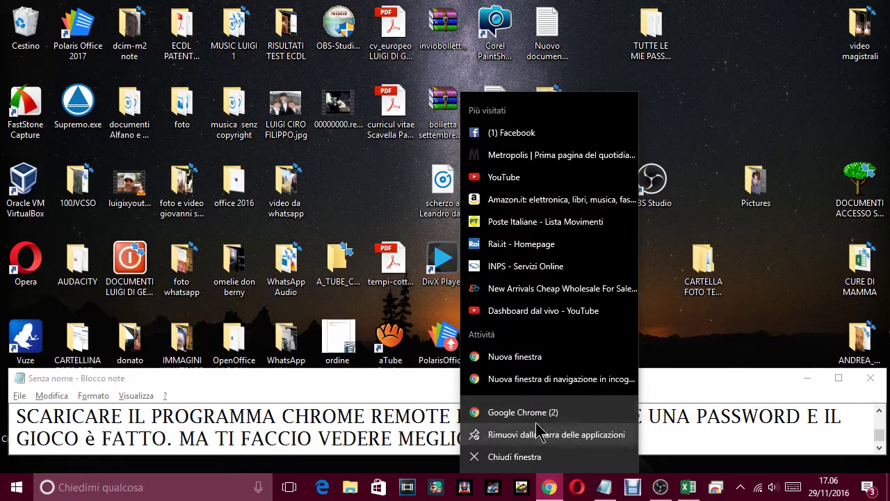
{"action": "left_click", "coordinate": [519, 357]}
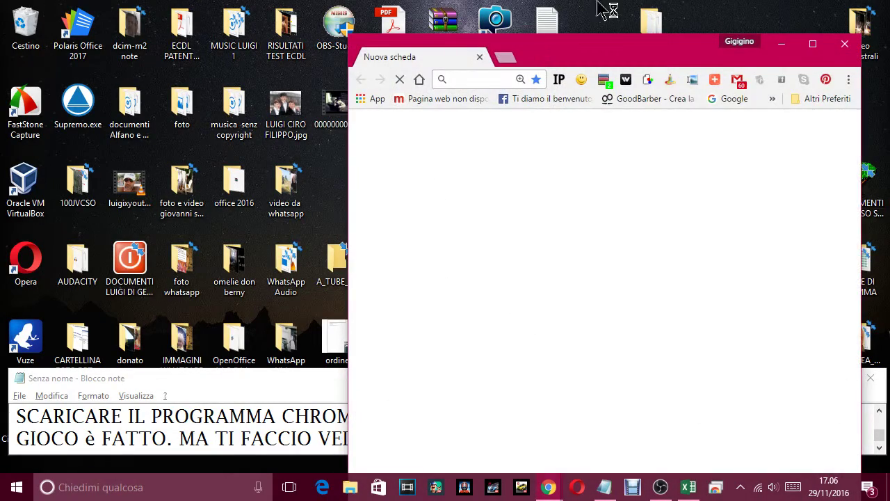
{"action": "double_click", "coordinate": [608, 48]}
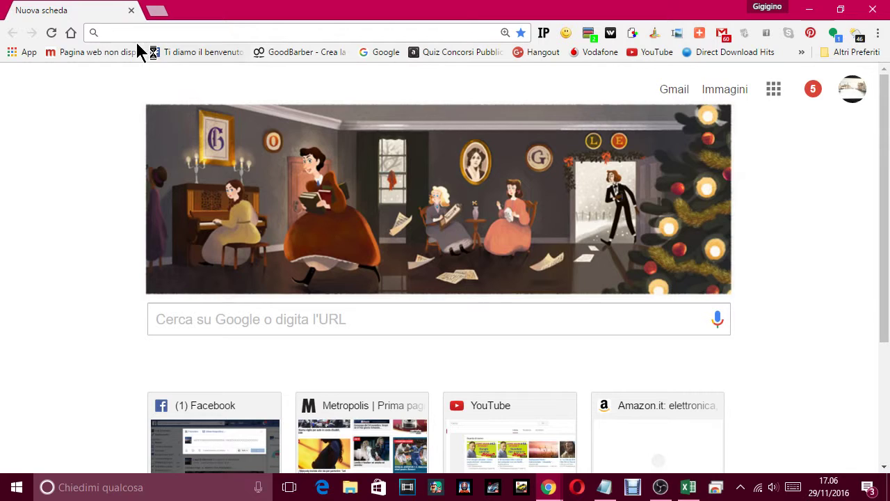
Search Google for "CHROME REMOTE DESTOP" and look through the first results
{"action": "left_click", "coordinate": [230, 326]}
{"action": "type", "text": "C"}
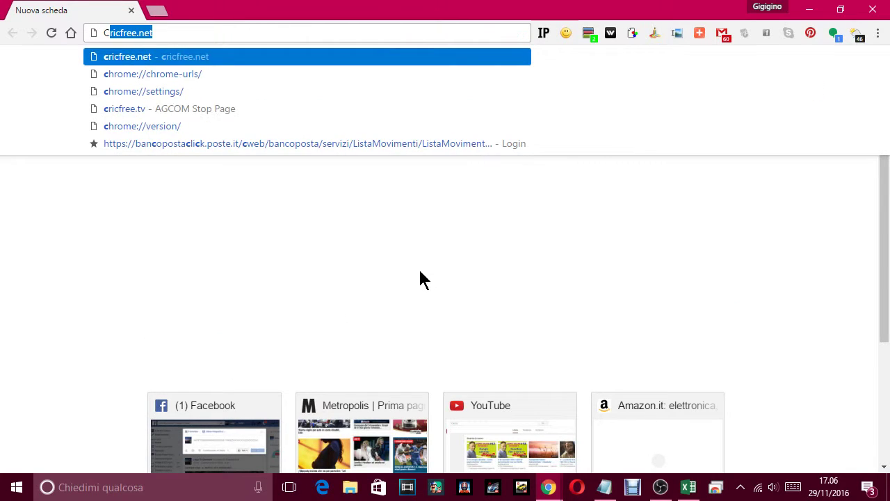
{"action": "type", "text": "HROM"}
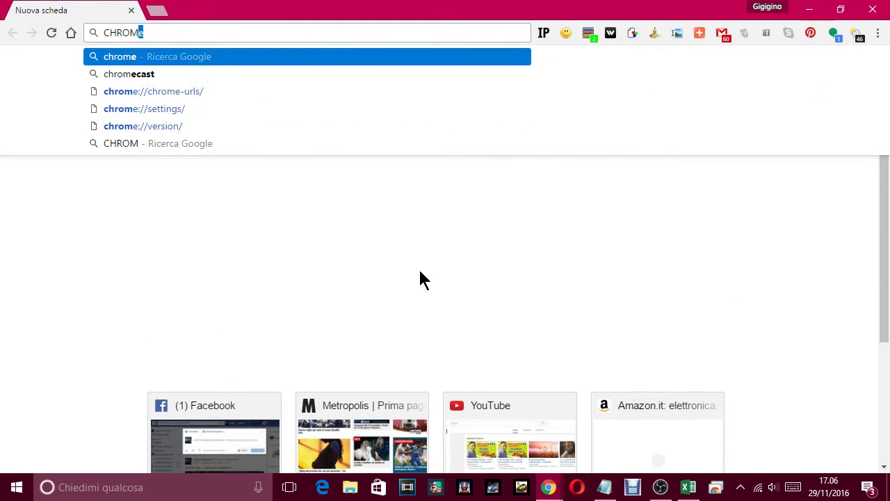
{"action": "type", "text": "E REMOTE "}
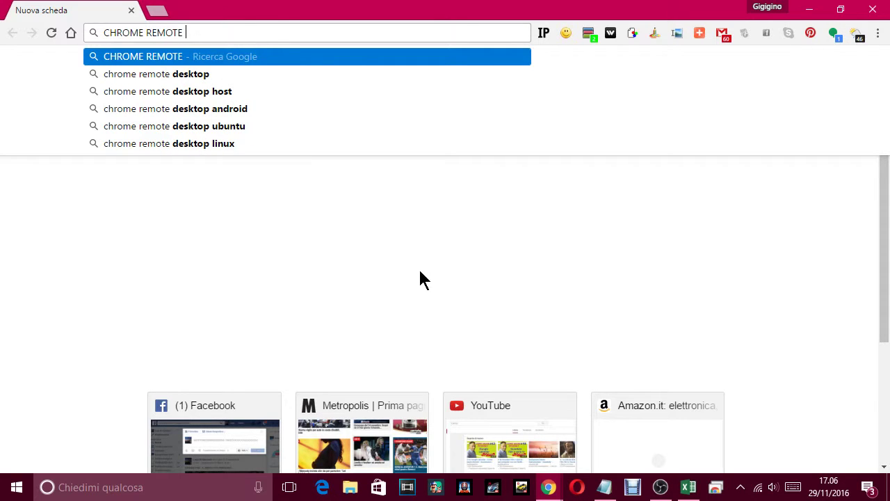
{"action": "type", "text": "DESTOP"}
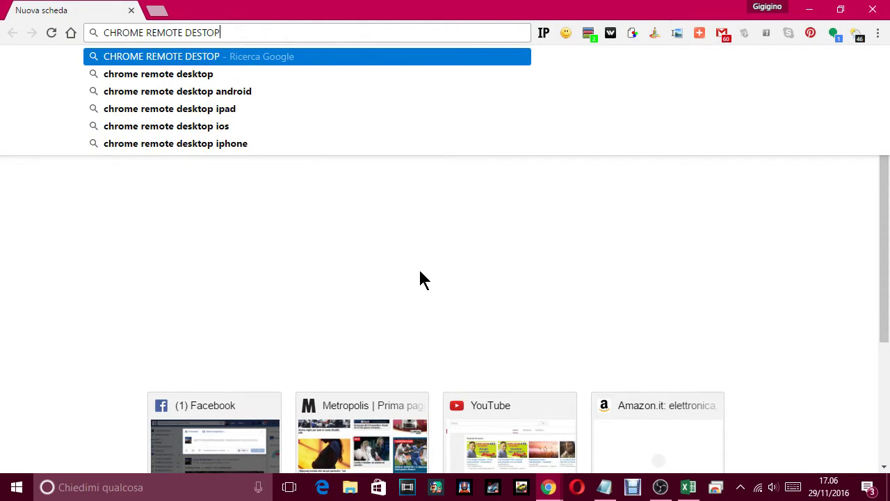
{"action": "key", "text": "Return"}
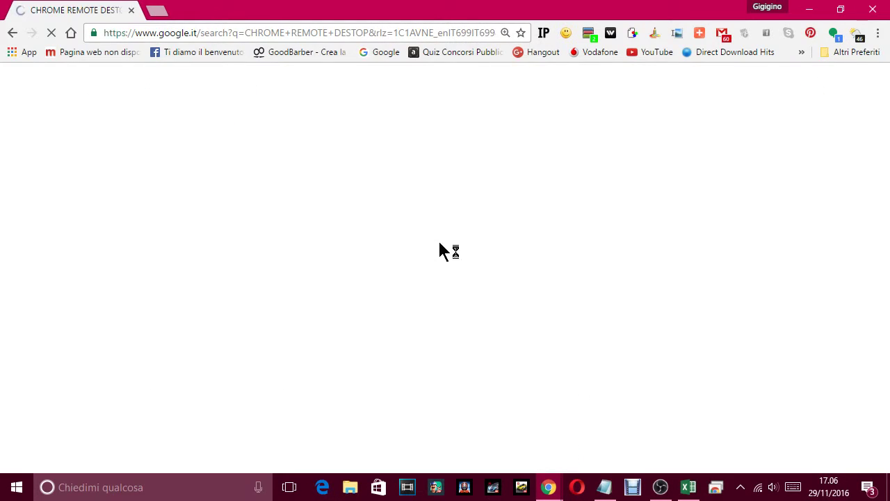
{"action": "scroll", "coordinate": [361, 312], "scroll_direction": "down", "scroll_amount": 2}
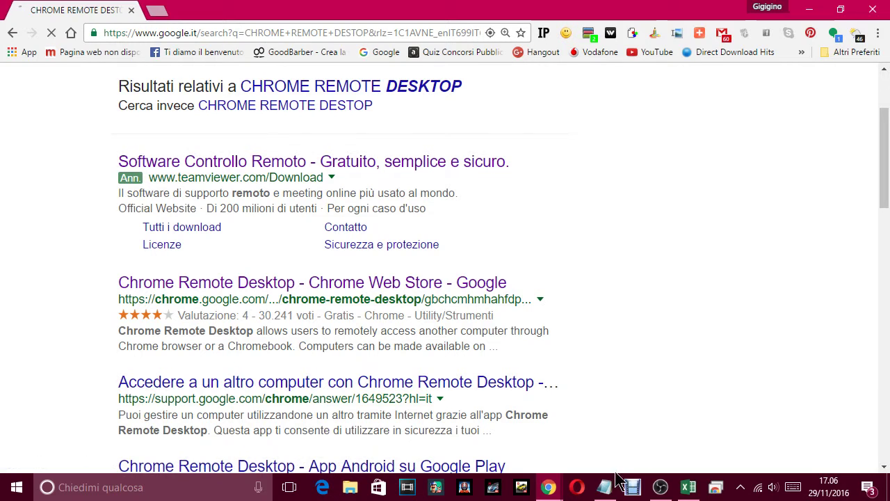
Switch back to the note in Notepad and add a new line reading "VA SCARICATO DAL WEB STORE DI GOOGLE."
{"action": "left_click", "coordinate": [605, 487]}
{"action": "key", "text": "Return"}
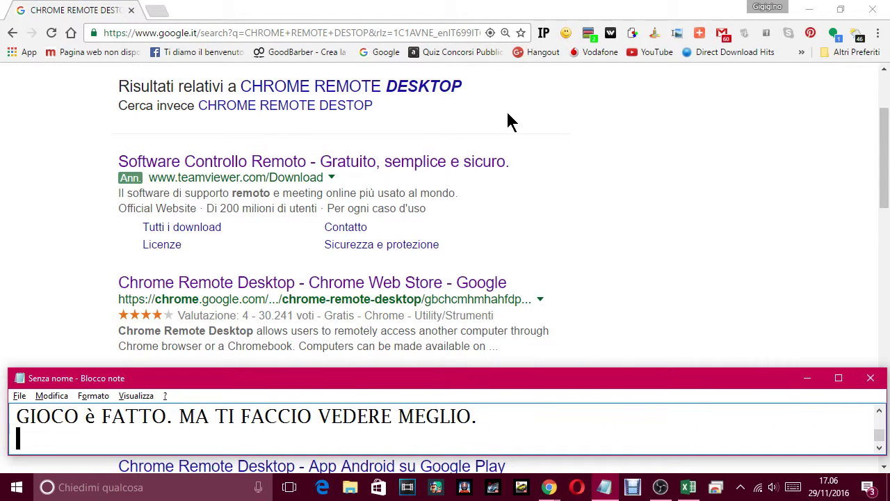
{"action": "type", "text": "VA SCH"}
{"action": "key", "text": "BackSpace"}
{"action": "type", "text": "A"}
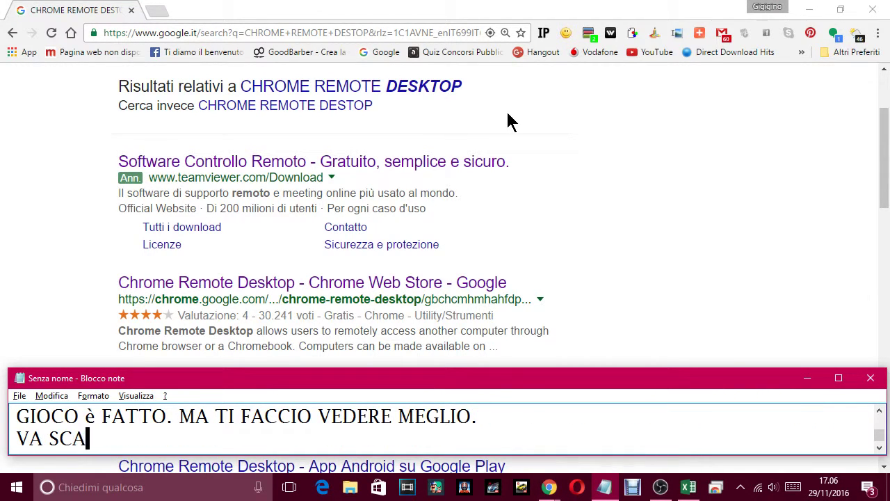
{"action": "type", "text": "RICATO DAL CH"}
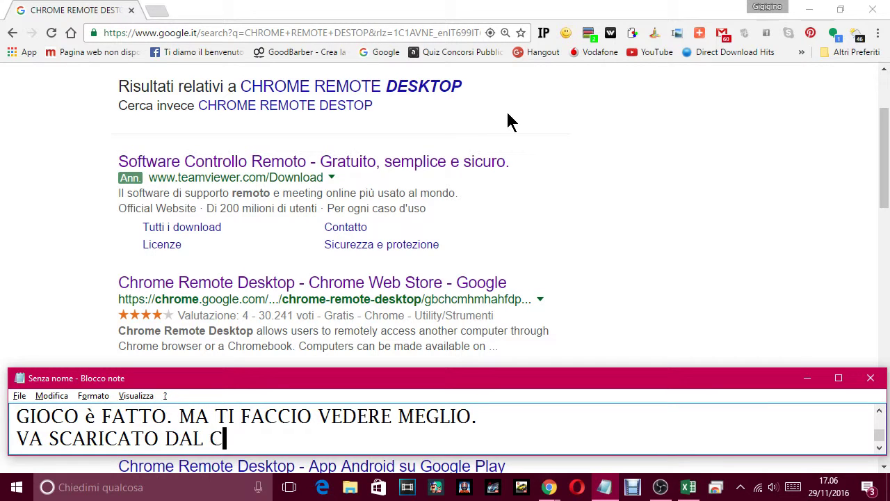
{"action": "key", "text": "BackSpace"}
{"action": "type", "text": "WEB"}
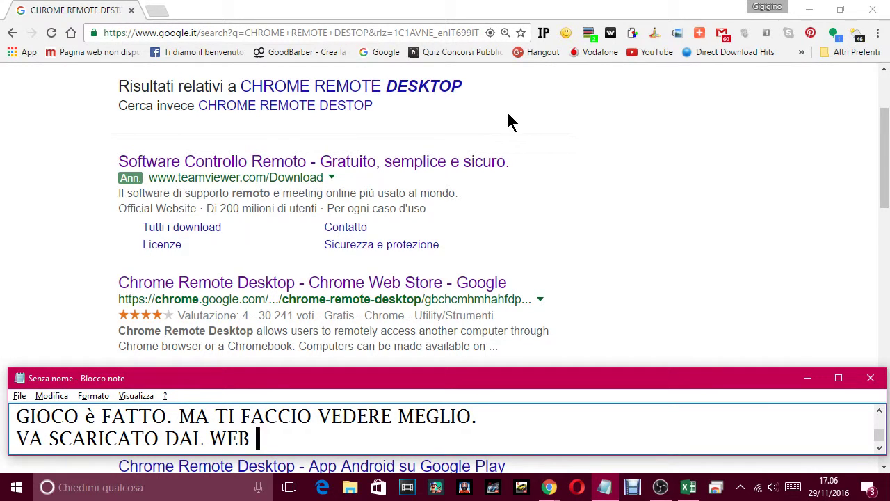
{"action": "type", "text": " STORE DI GOG"}
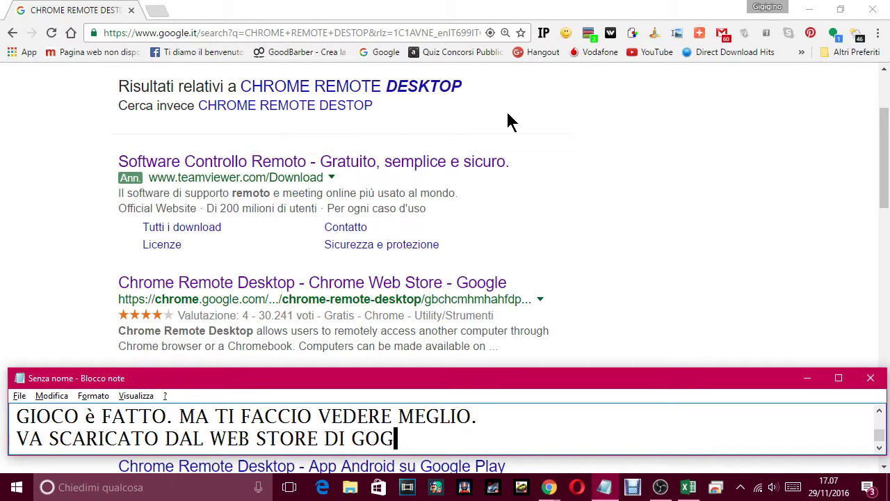
{"action": "key", "text": "BackSpace"}
{"action": "type", "text": "OGLE."}
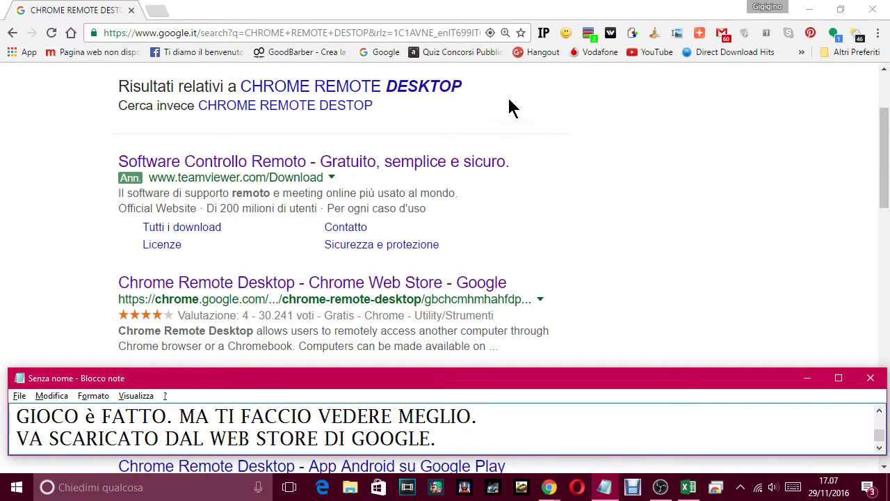
Return to the Chrome search results and open the Chrome Web Store page for Chrome Remote Desktop
{"action": "left_click", "coordinate": [557, 261]}
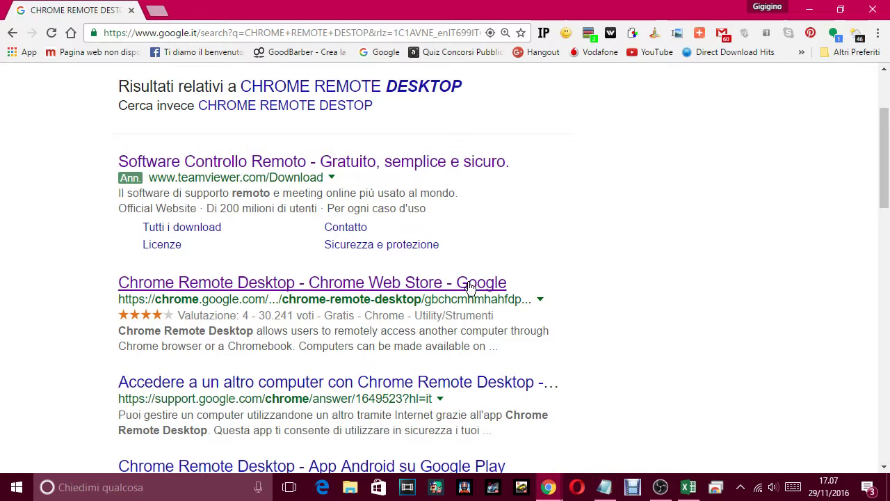
{"action": "left_click", "coordinate": [421, 287]}
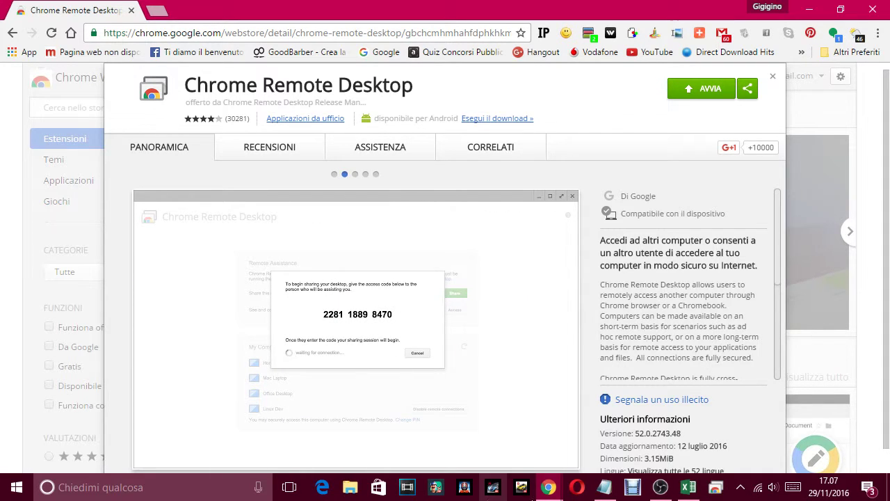
Bring the Notepad note back and append "ORA MI è USCITO AVVIA PERCHE IO L'HO GIA INSTALLATO, ALTRIMENTI"
{"action": "left_click", "coordinate": [605, 487]}
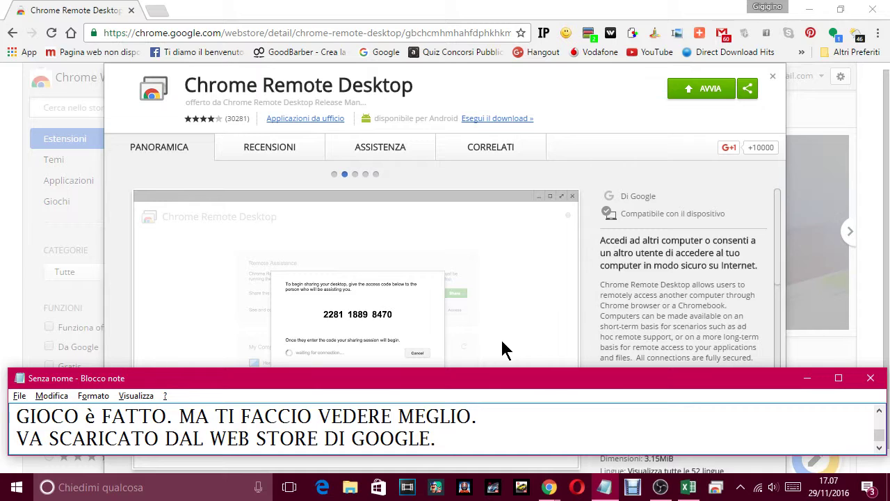
{"action": "type", "text": "ORA MI è "}
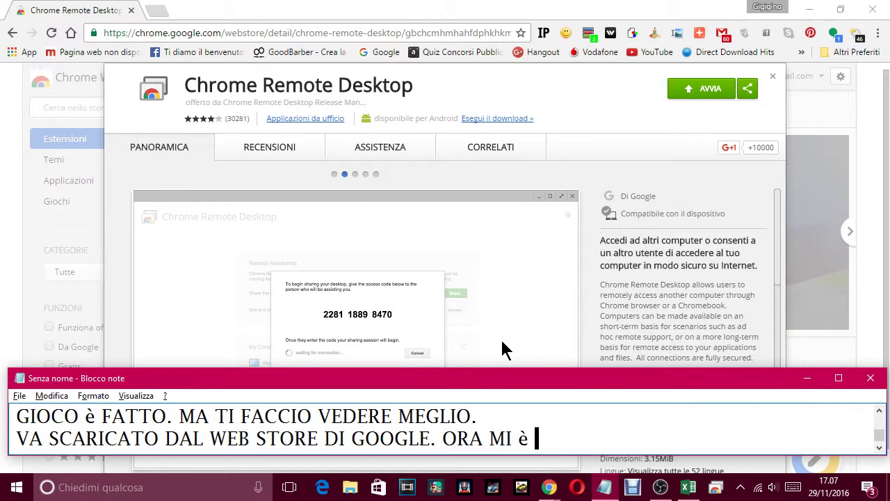
{"action": "type", "text": "USCITO AV"}
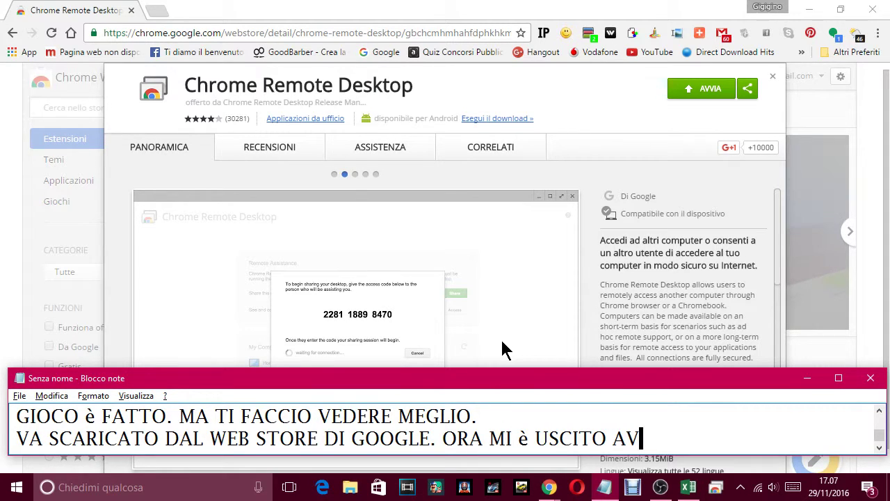
{"action": "type", "text": "VIA PERCHE "}
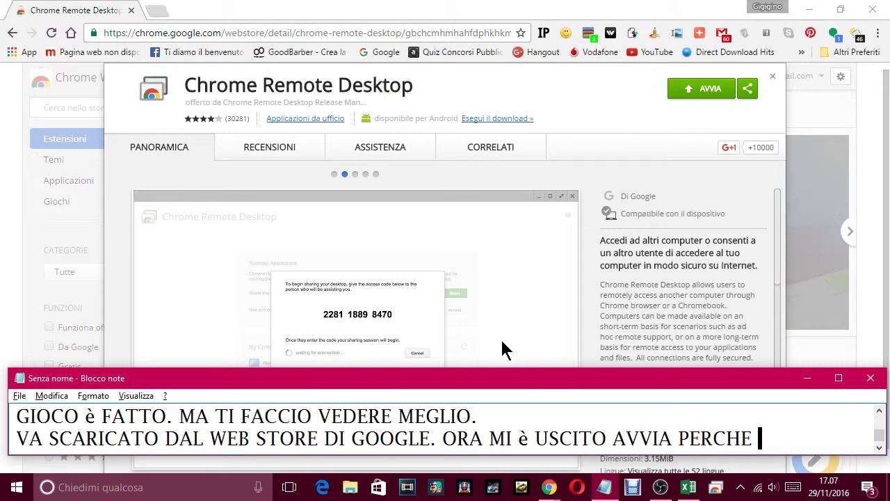
{"action": "type", "text": "IO L'HO GIA "}
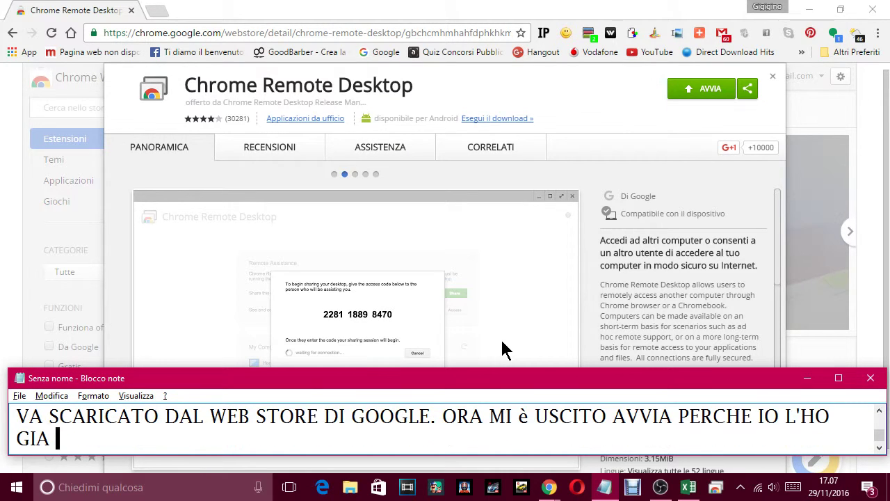
{"action": "type", "text": "INSTALLATO, ALTRIMENTI"}
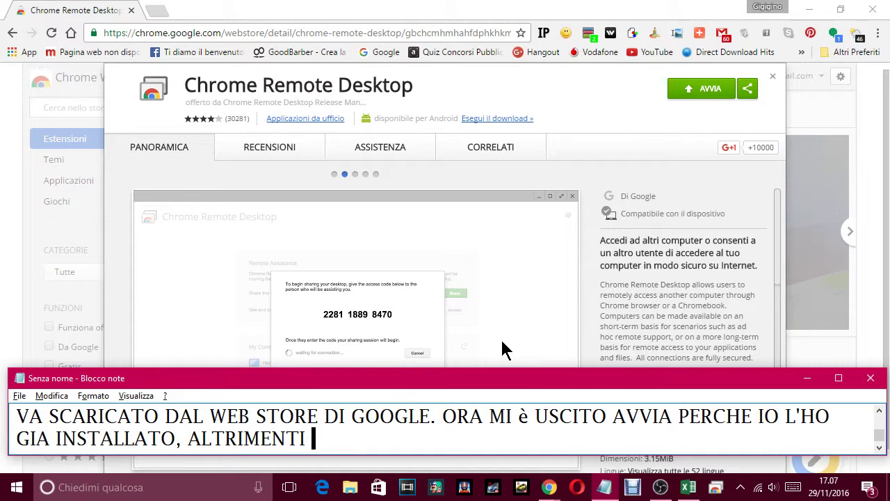
Continue the sentence with "USCIVA LA VOCE SCARICA, E DA LI CLICCHI E SCARICHI SUL TUO PC"
{"action": "type", "text": " USCIVA LA V"}
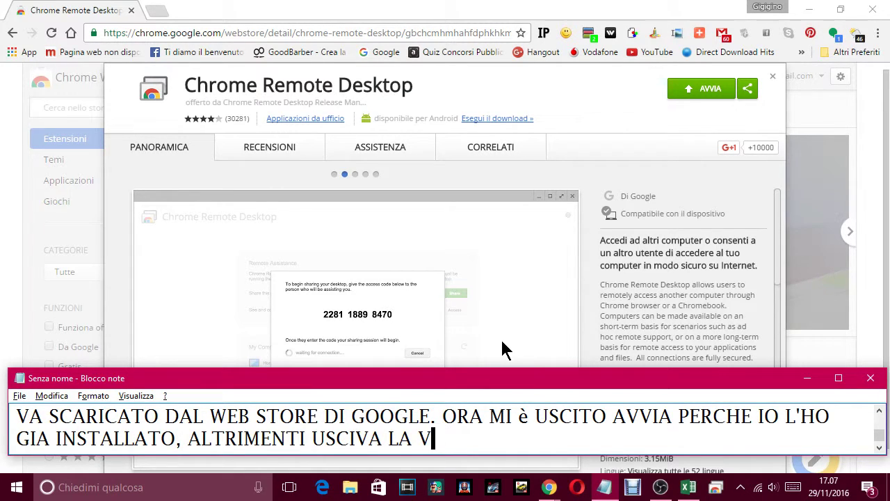
{"action": "type", "text": "OCE SC"}
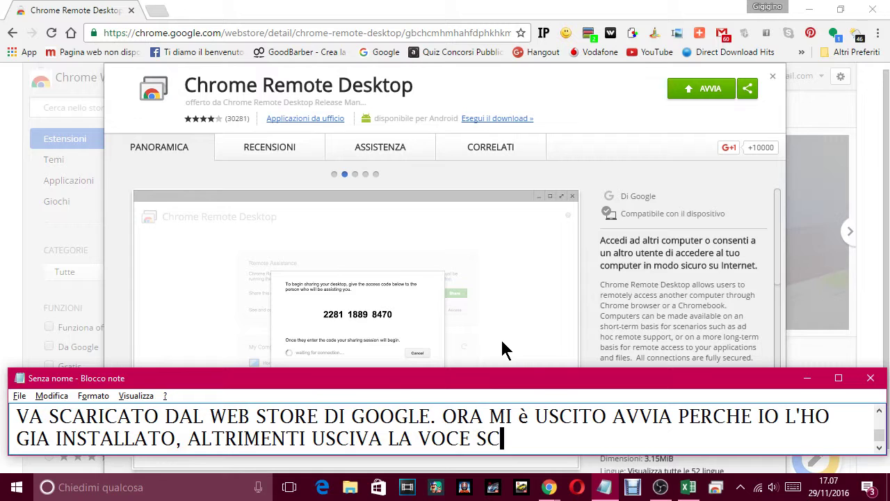
{"action": "type", "text": "ARICA, E "}
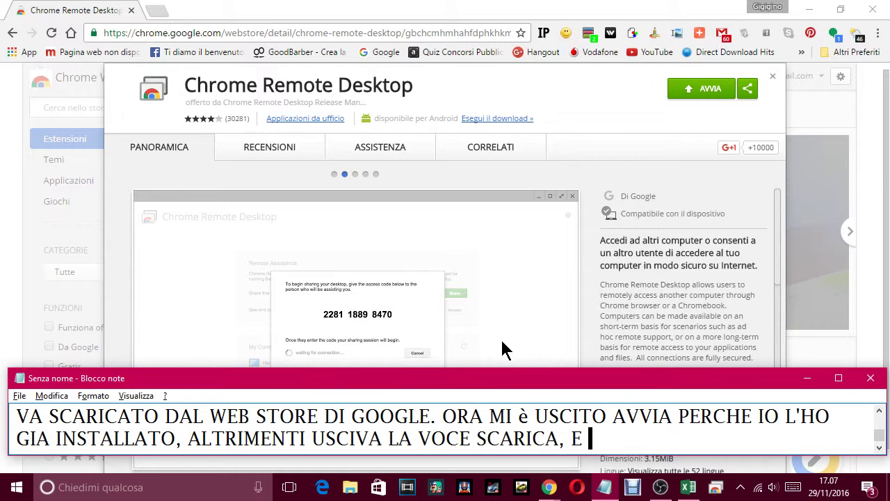
{"action": "type", "text": "DA LI CLICCH"}
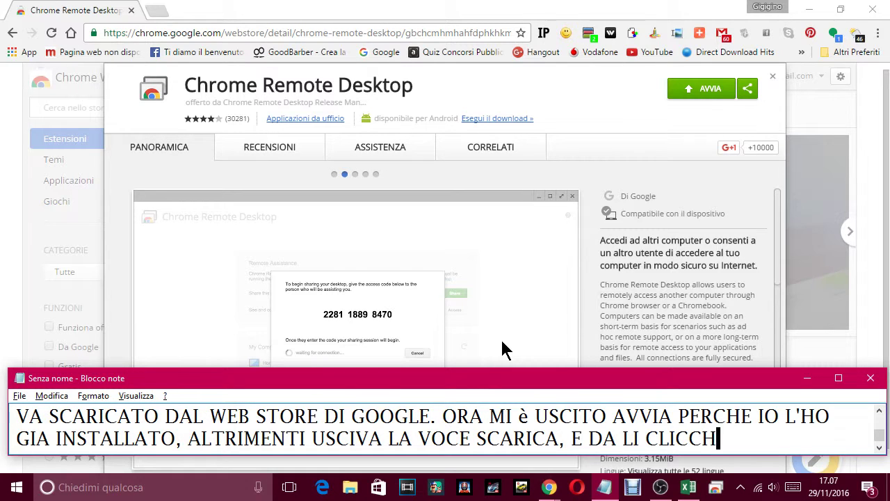
{"action": "type", "text": "I E SCARICHI "}
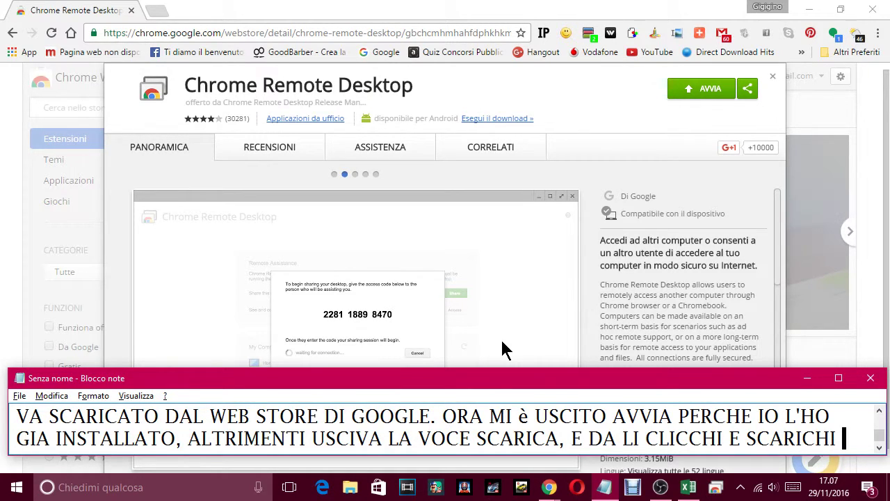
{"action": "type", "text": "SUL TUO PC IL F"}
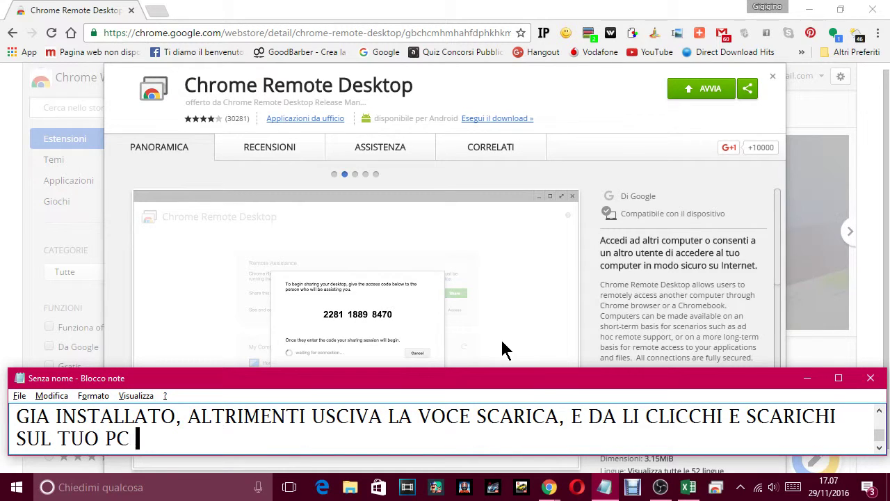